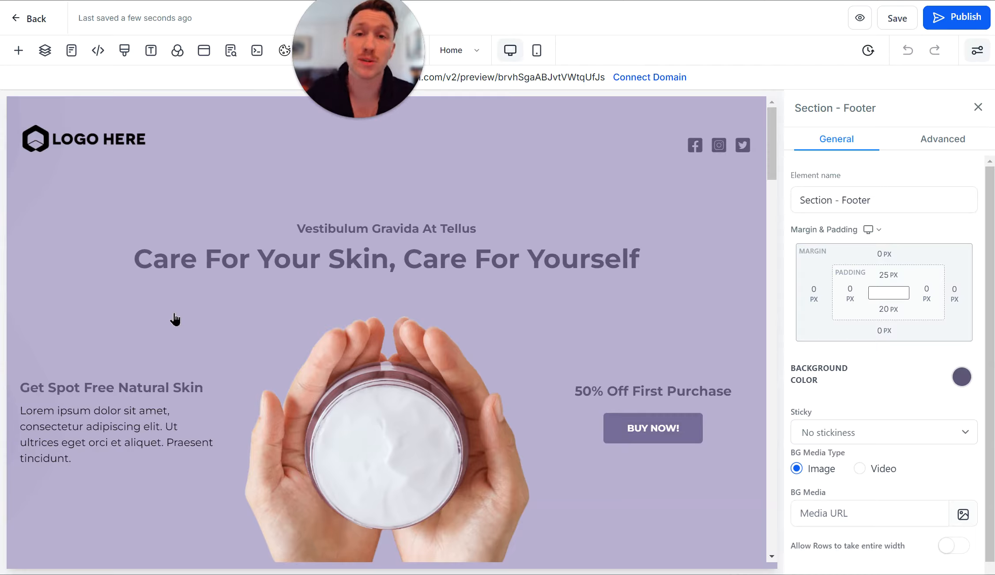
Leave the page editor for the Skin Care Sales funnel steps and check the Home page's name and path details
click(27, 19)
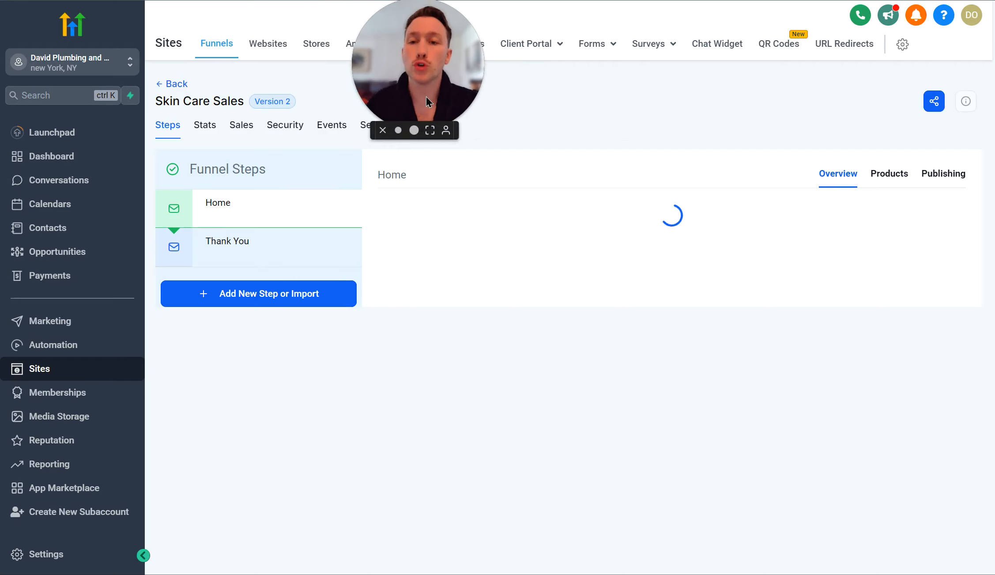
drag(417, 60, 646, 207)
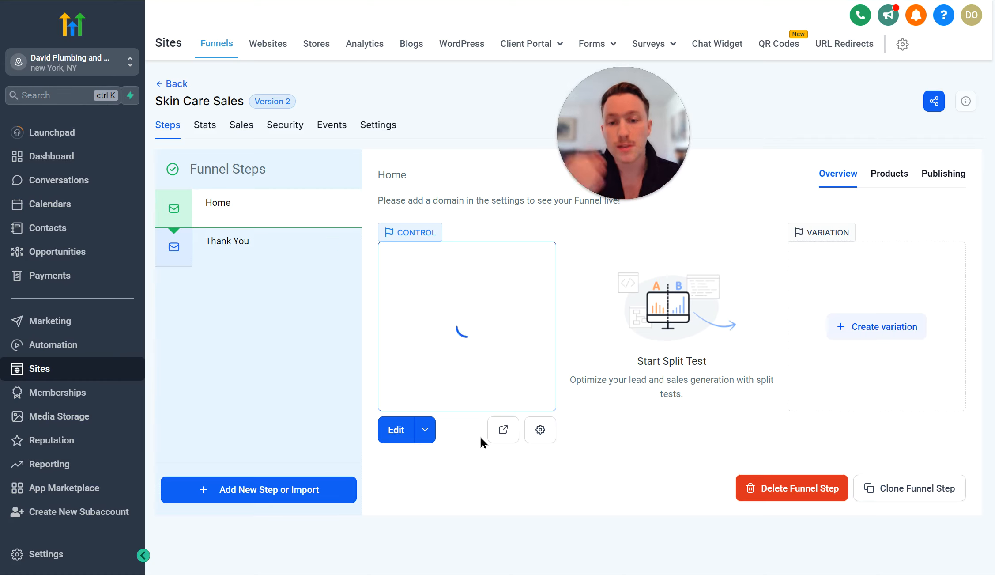
click(426, 435)
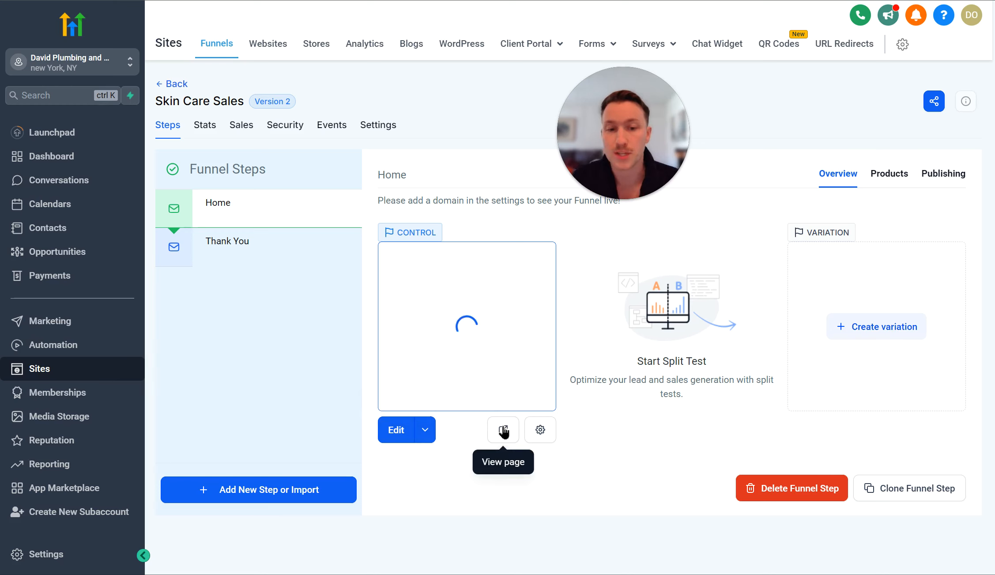
click(542, 432)
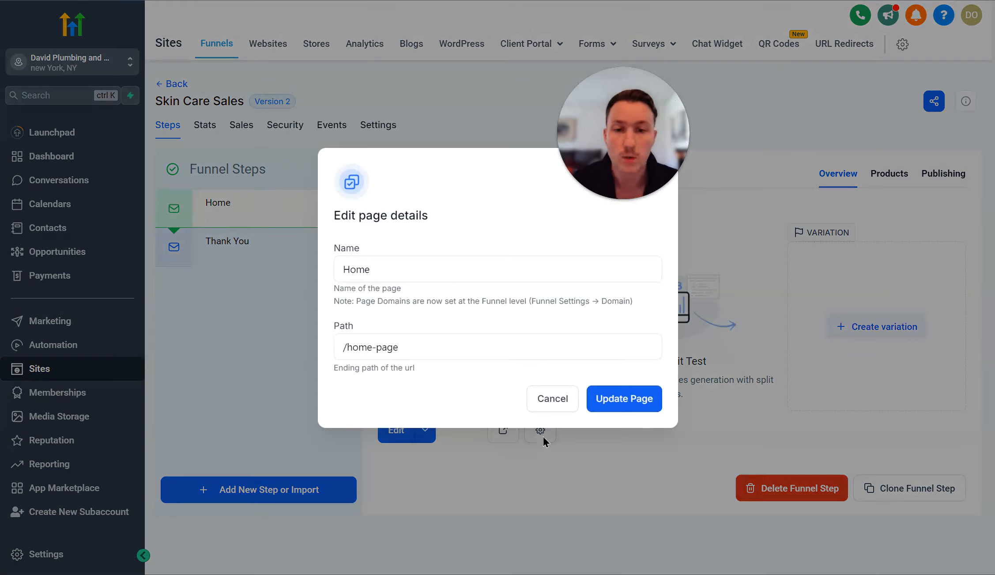
drag(606, 175, 566, 149)
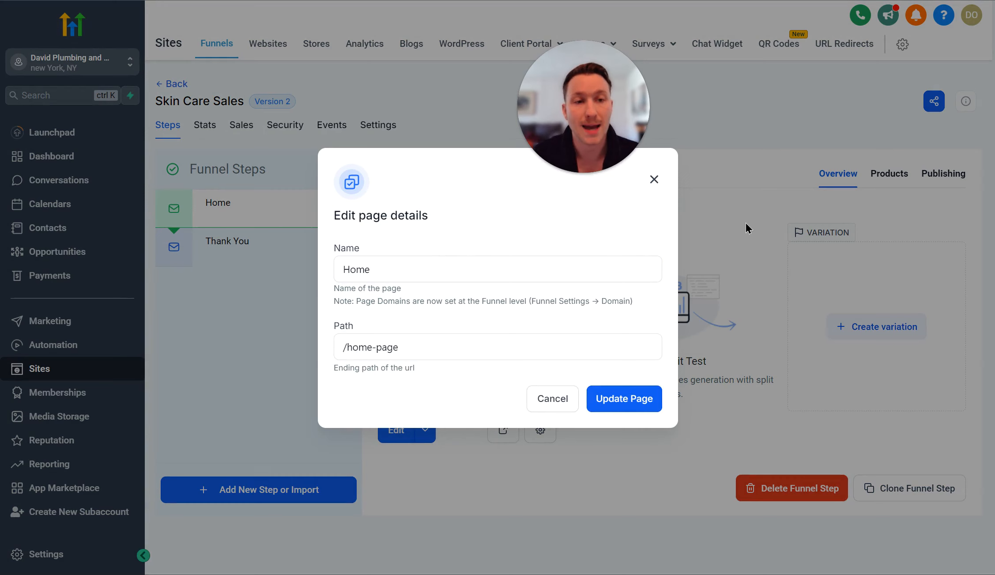
click(654, 180)
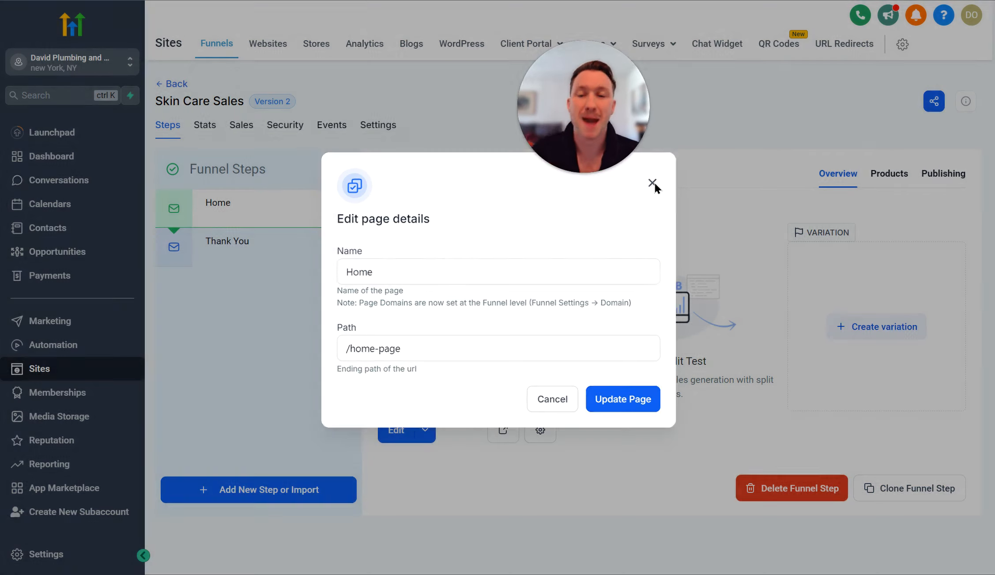
Review the funnel's page statistics and its sales records
click(205, 126)
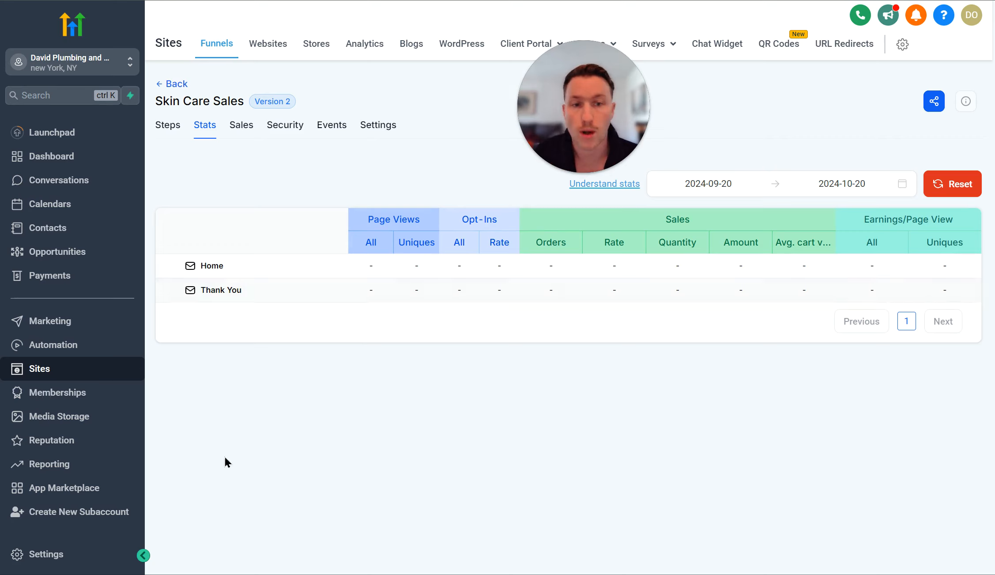
click(247, 128)
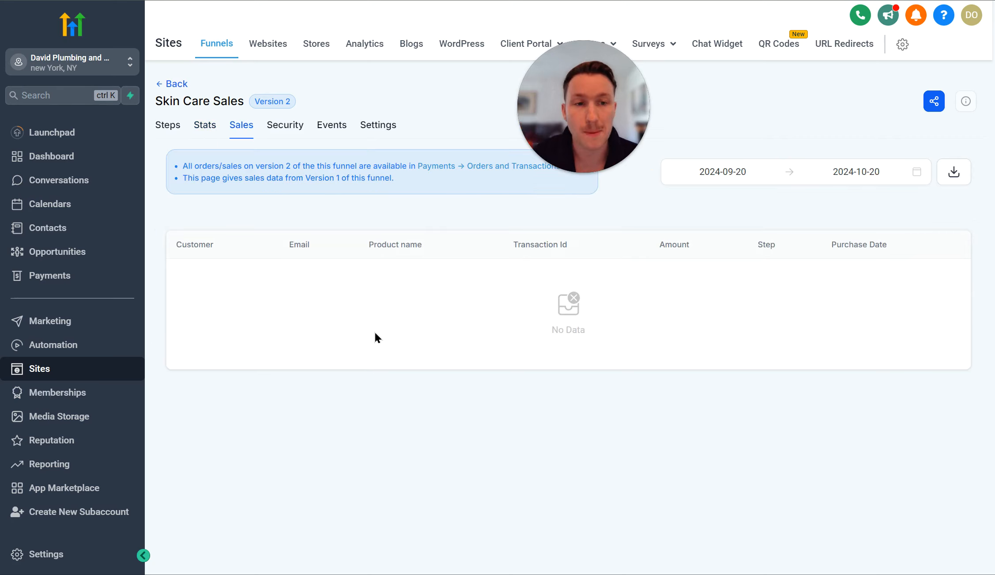
drag(563, 88, 603, 100)
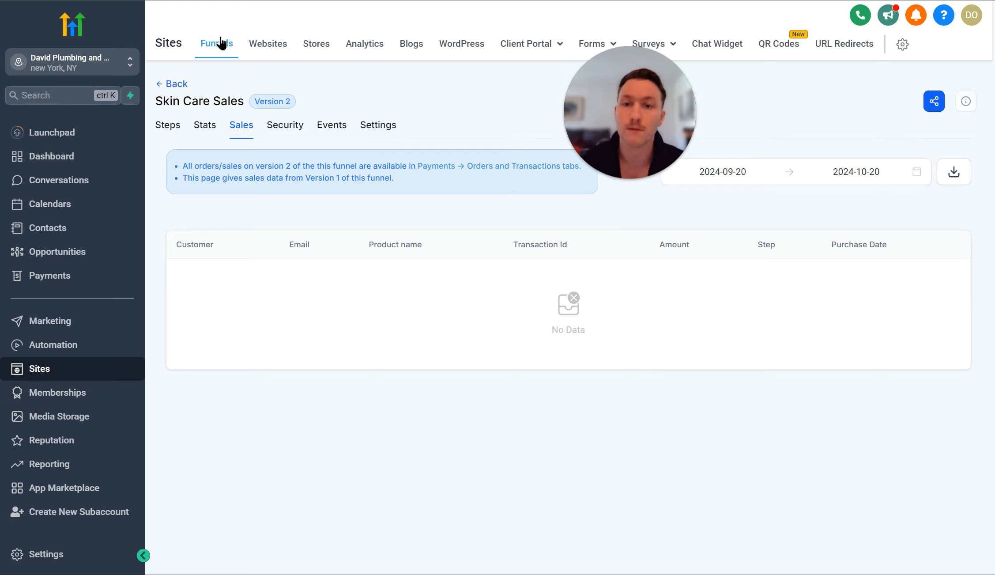
Look at the funnel's security headers and the form for adding a custom header, leaving it without creating one
click(286, 130)
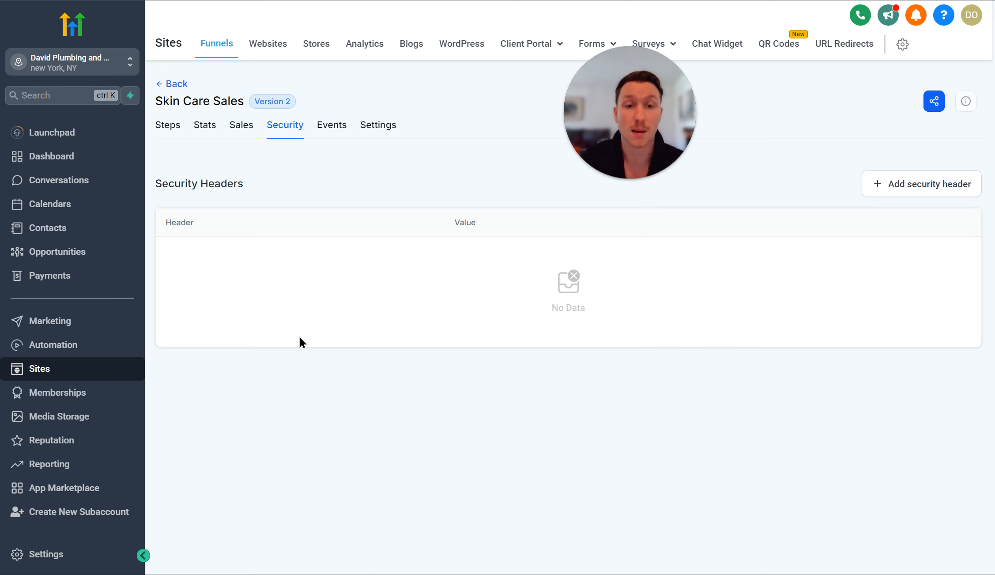
click(880, 182)
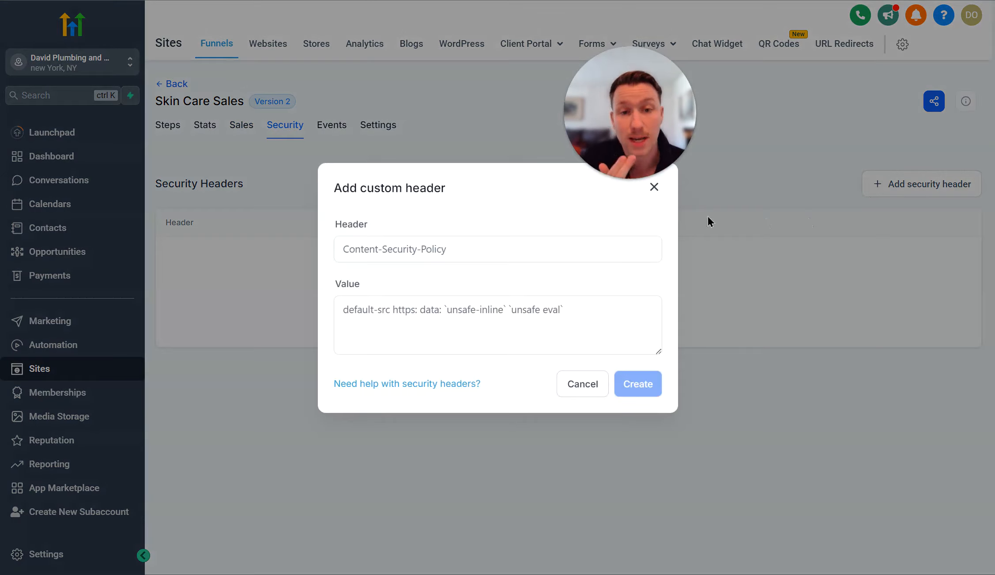
drag(624, 121, 614, 68)
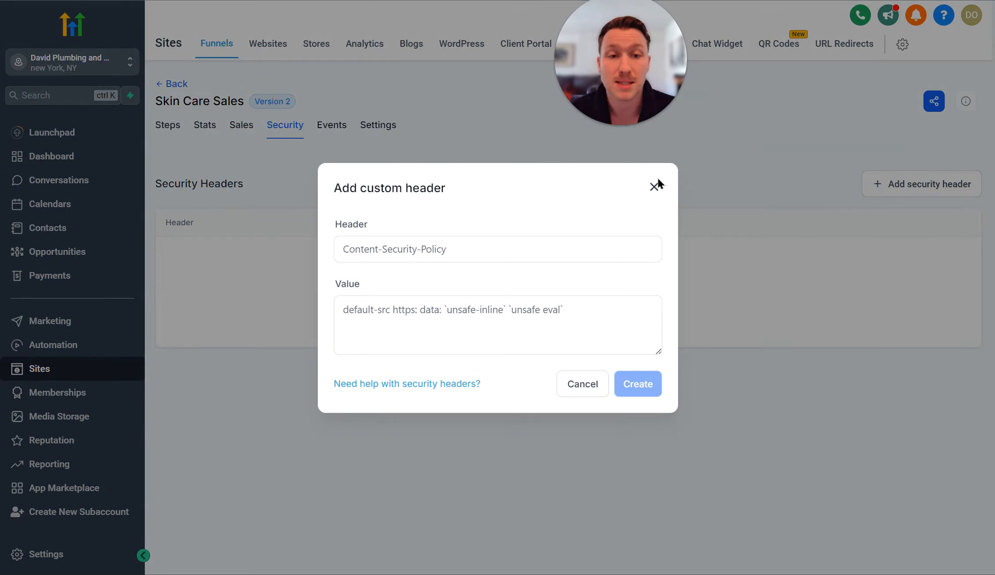
click(654, 186)
Look at the funnel's Meta tracking events and the form for adding an event, closing it without saving
click(338, 124)
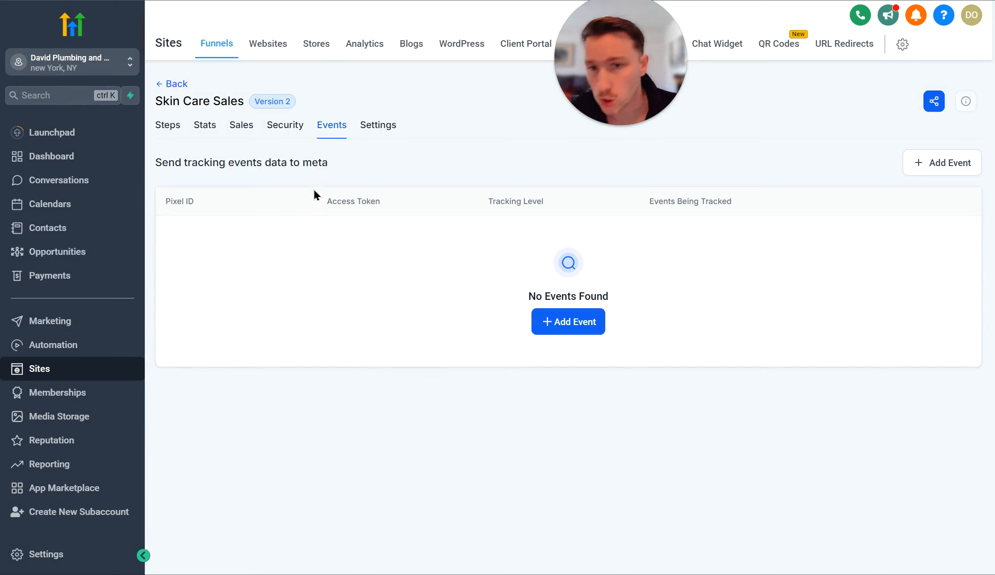
click(374, 131)
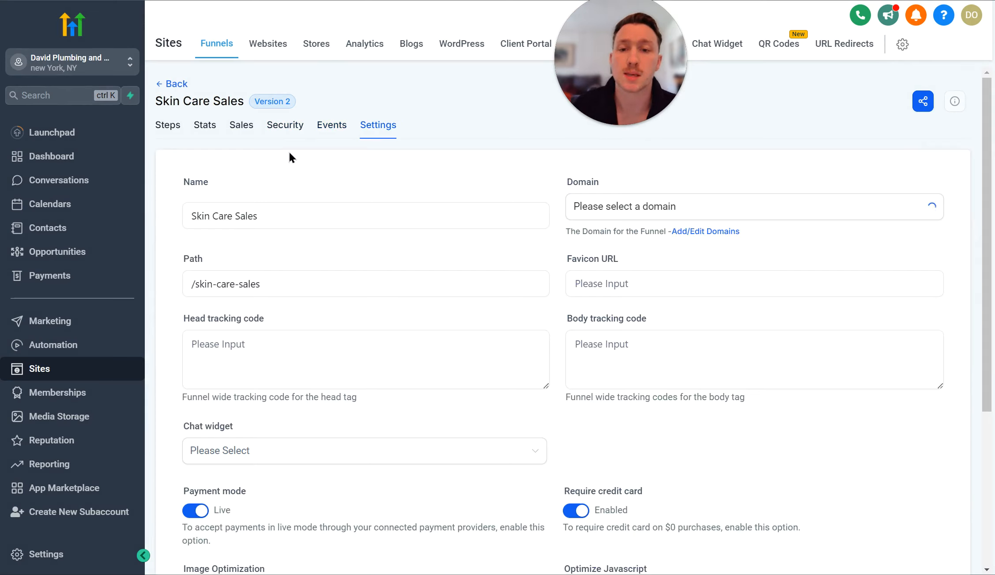
click(326, 130)
click(567, 325)
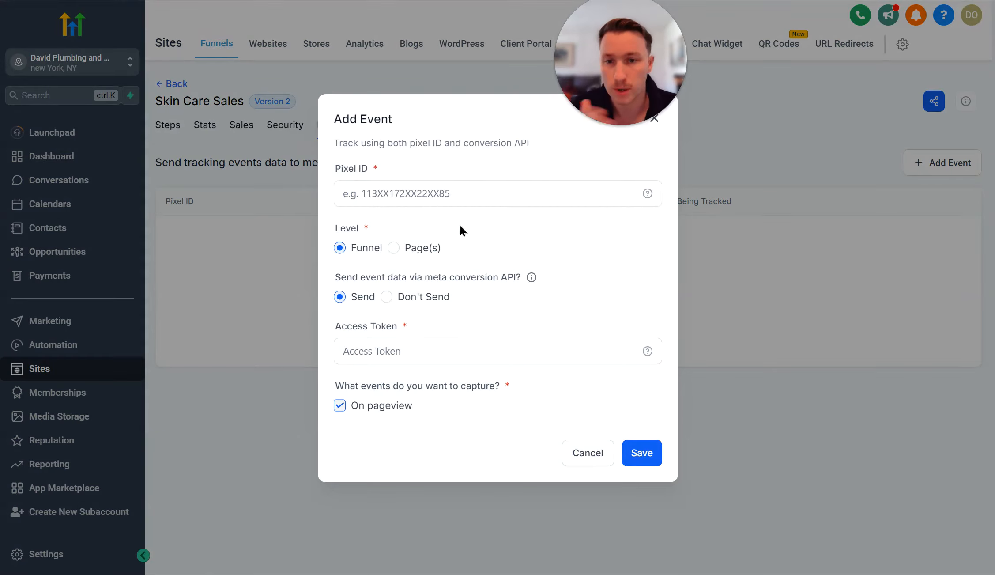
drag(583, 119, 721, 148)
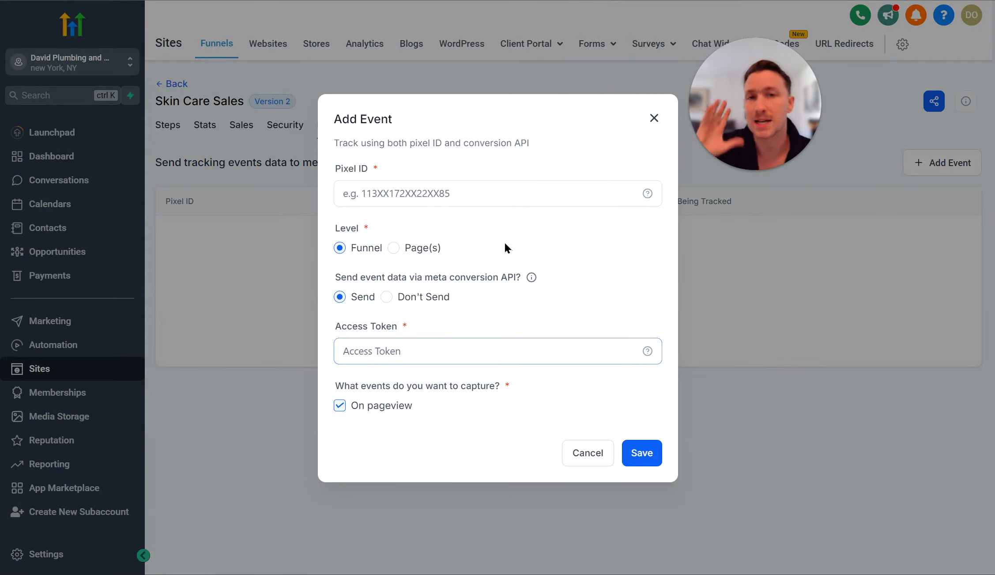
click(654, 118)
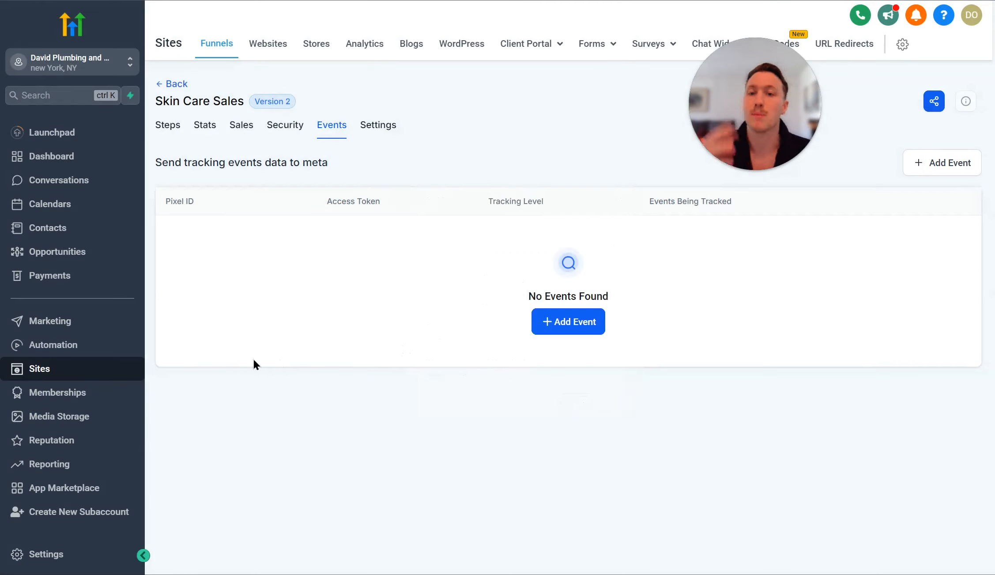
Examine the funnel's settings for name, path, head and body tracking code, chat widget, payment mode and optimization
click(375, 133)
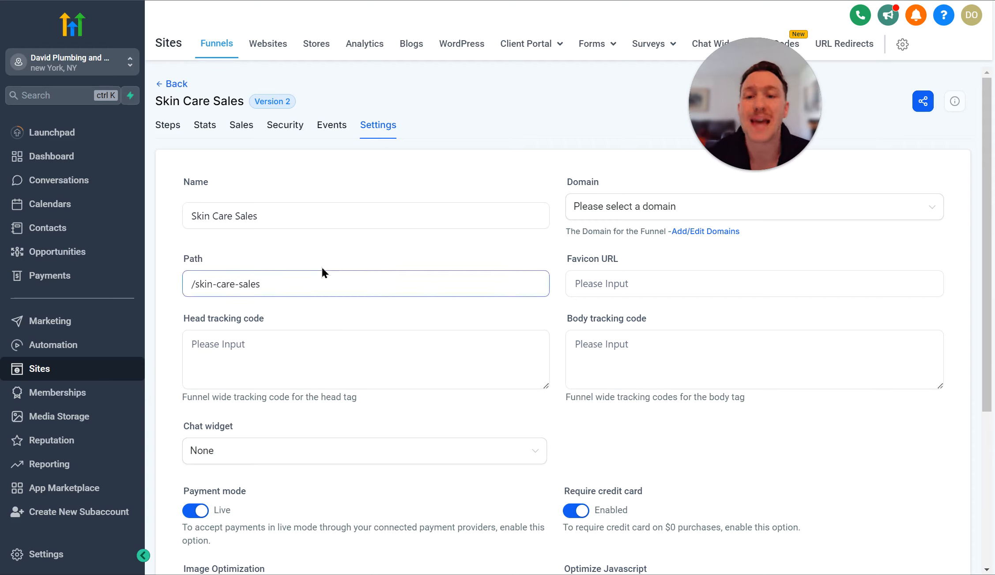
click(310, 225)
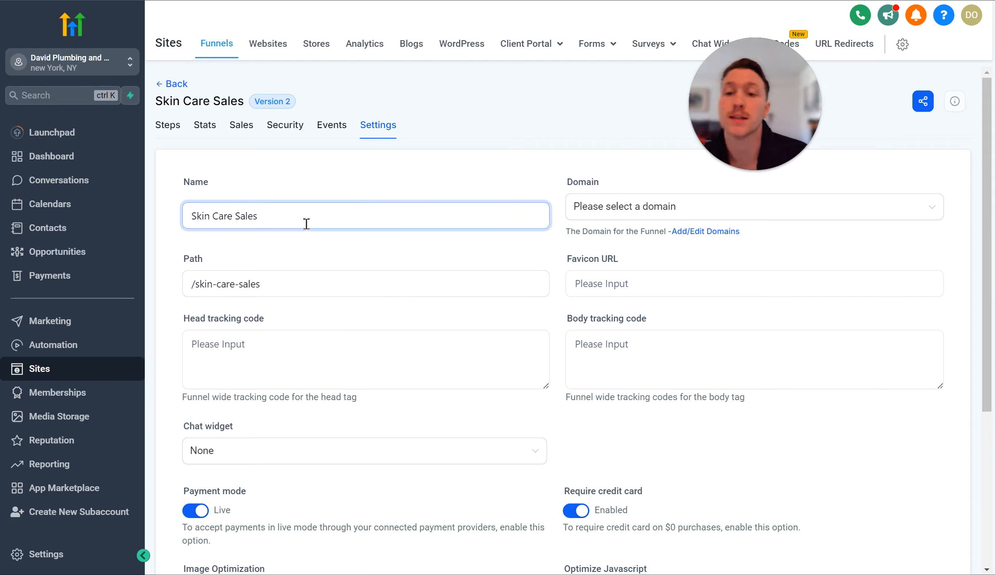
click(306, 279)
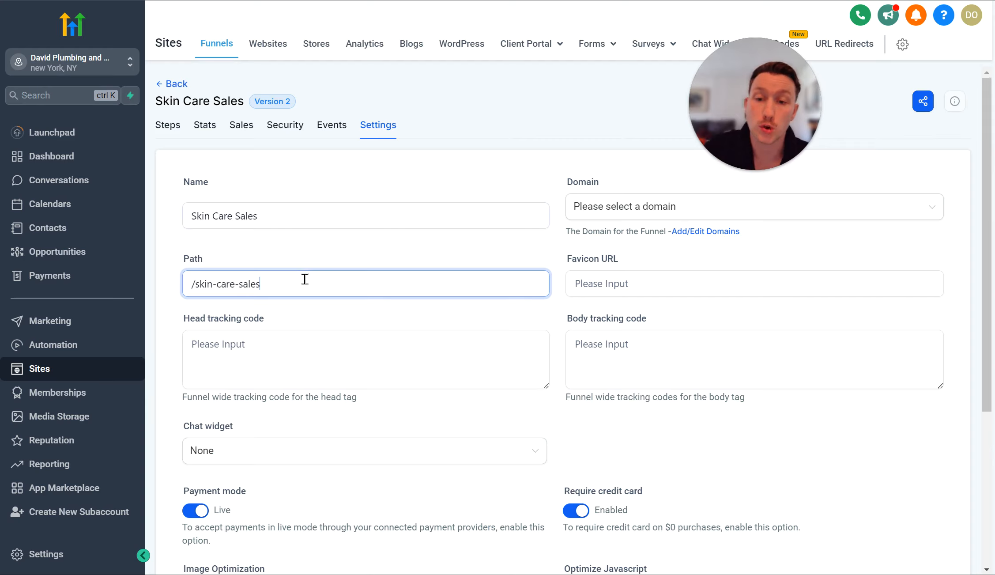
click(160, 351)
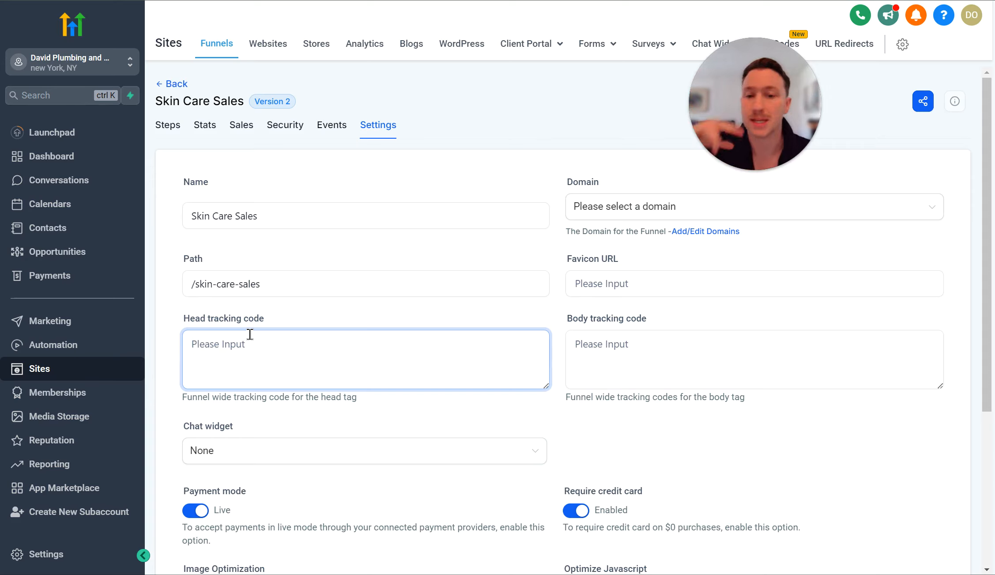
click(578, 351)
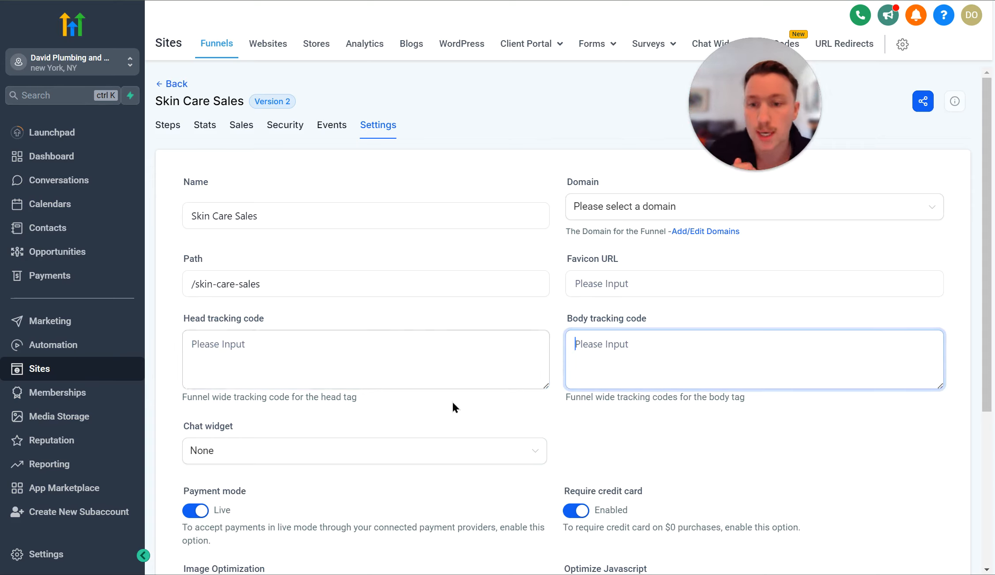
click(446, 446)
click(444, 432)
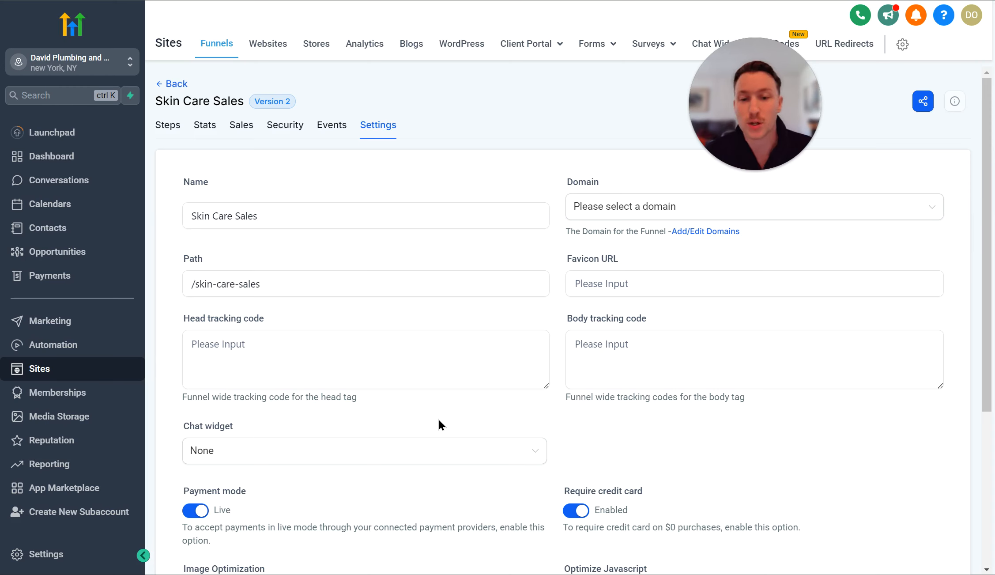
scroll(410, 410, down, 5)
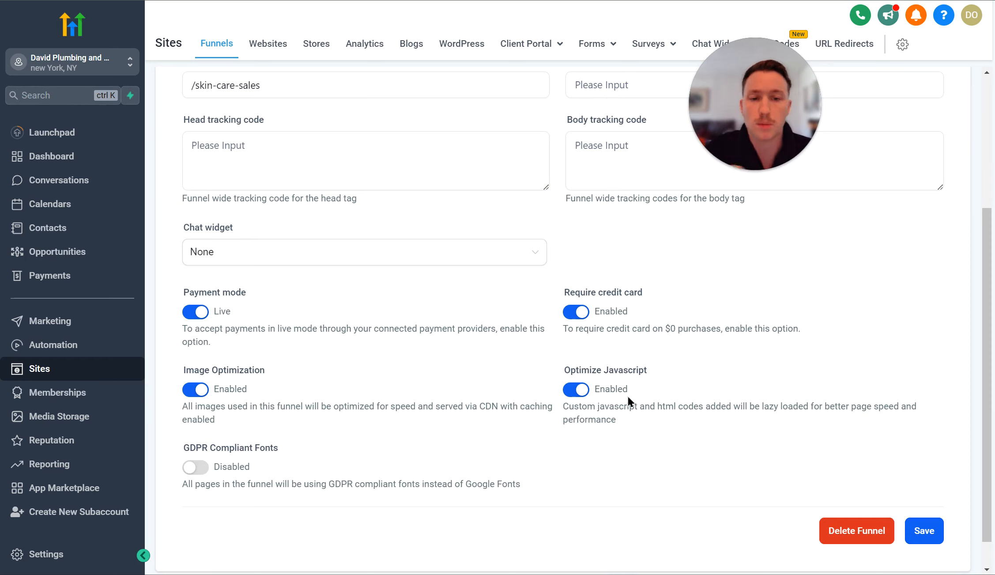
scroll(587, 394, up, 5)
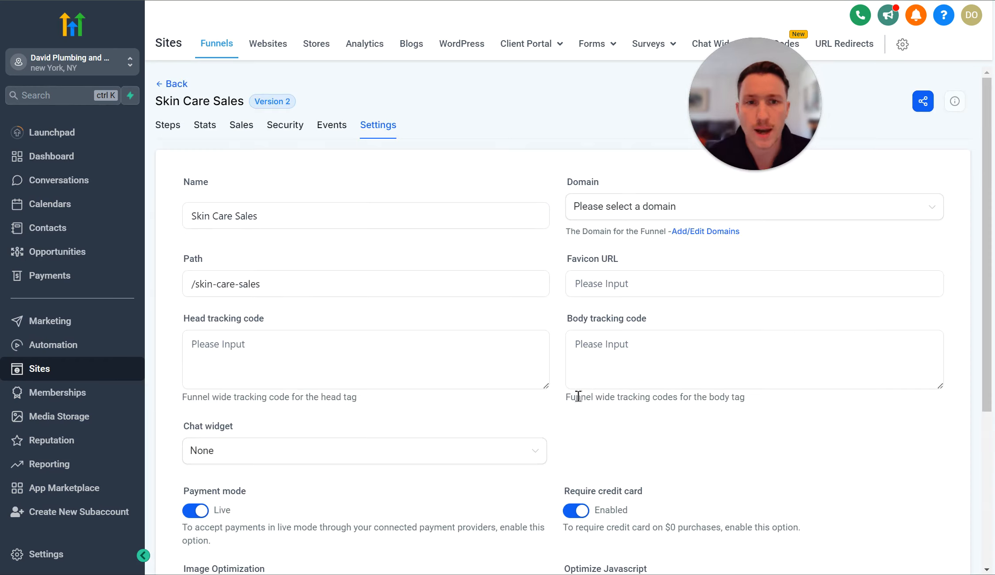
Check which domains can be chosen for the funnel, leaving the selection as it is
click(651, 201)
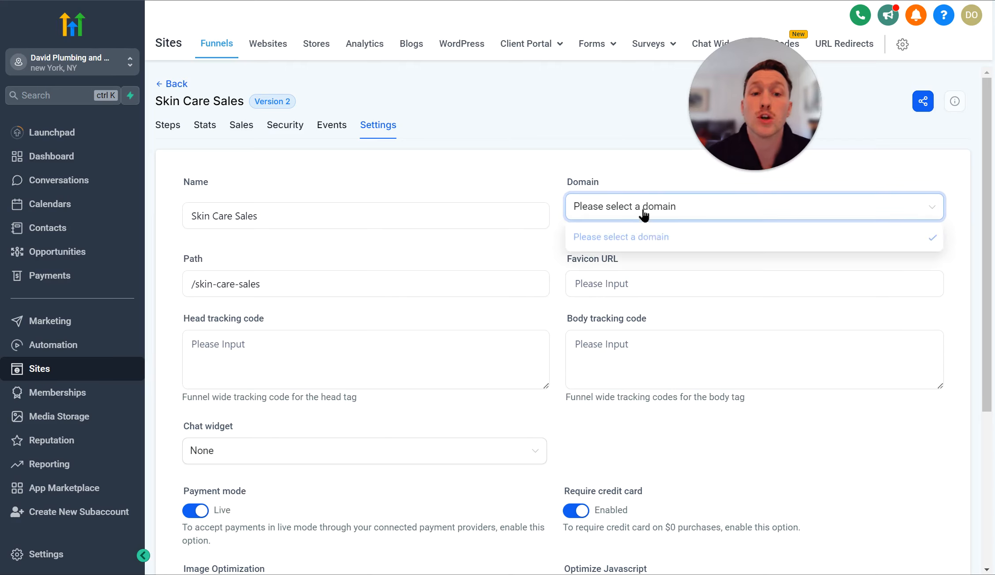
click(633, 168)
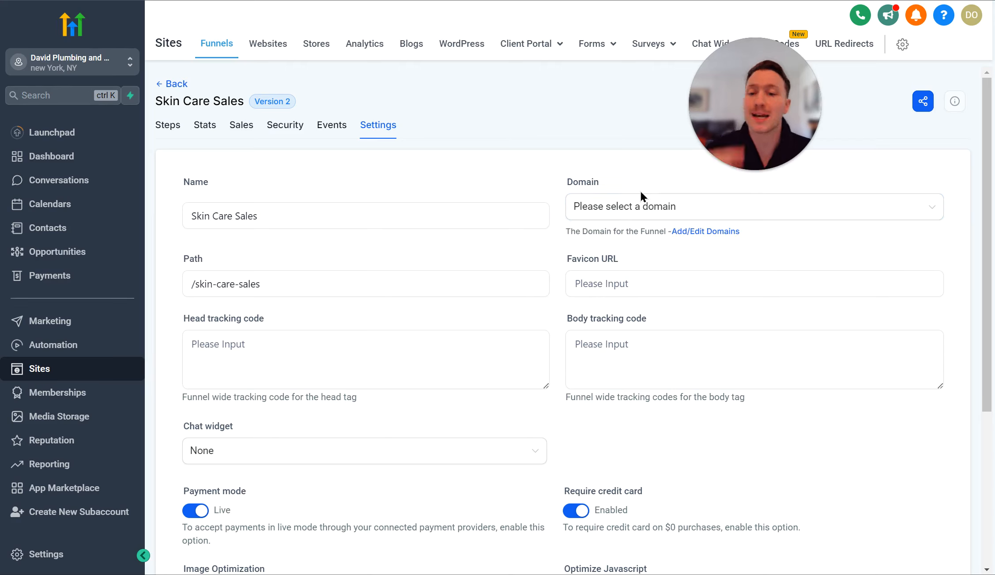
click(639, 218)
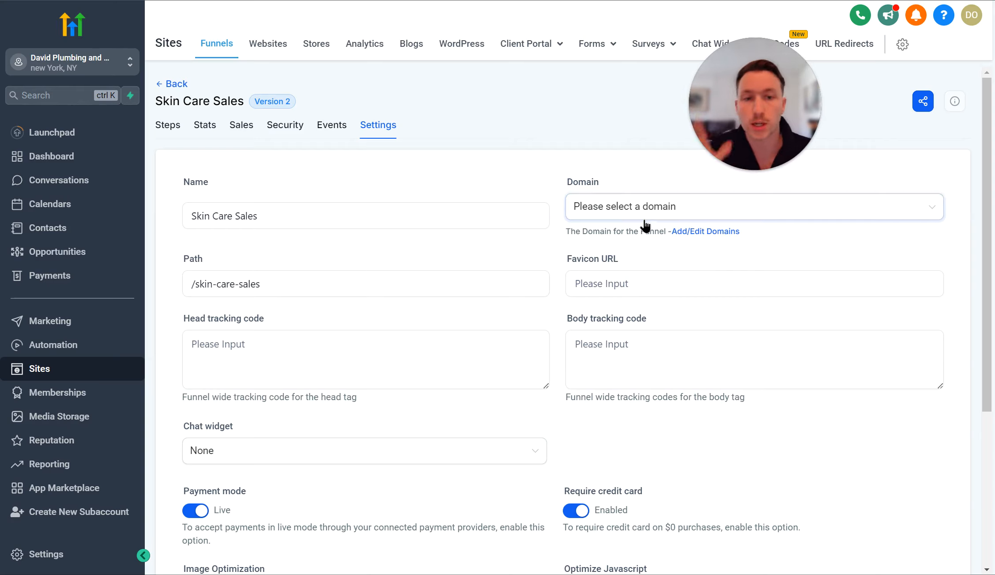
click(640, 218)
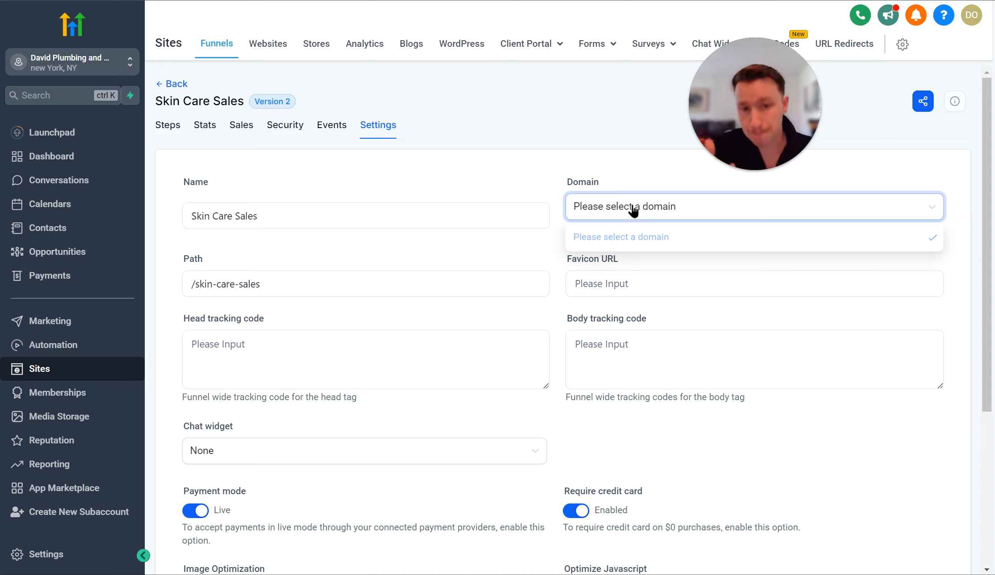
click(633, 229)
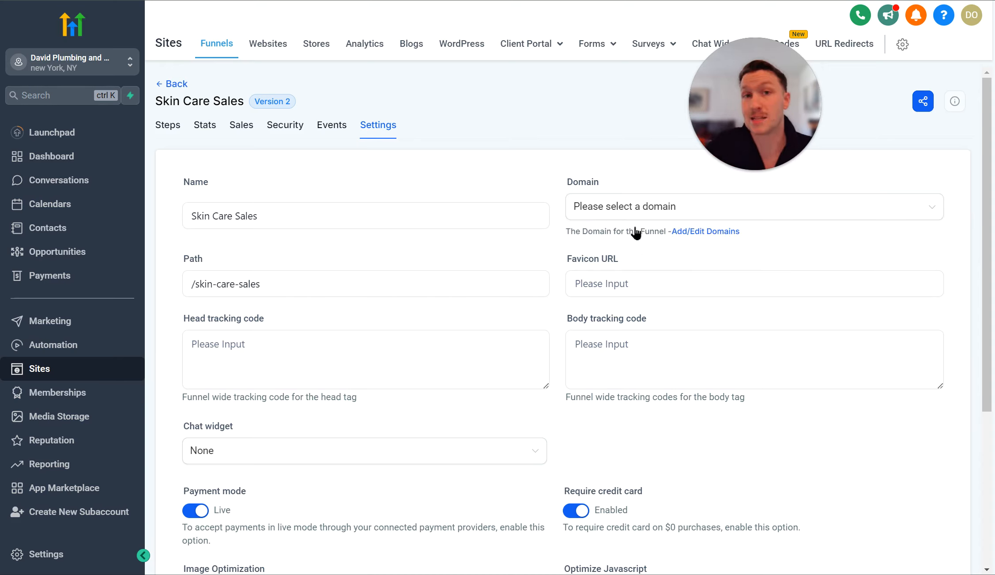
Inspect the funnel's favicon URL and body tracking code fields and the remaining options down to saving or deleting
click(652, 273)
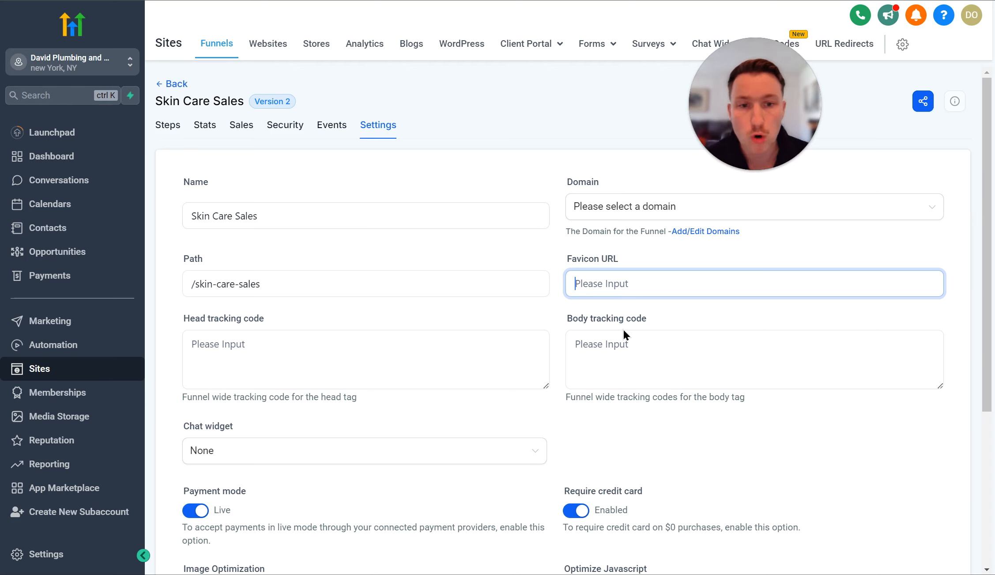
click(611, 344)
scroll(603, 340, down, 5)
scroll(648, 369, up, 5)
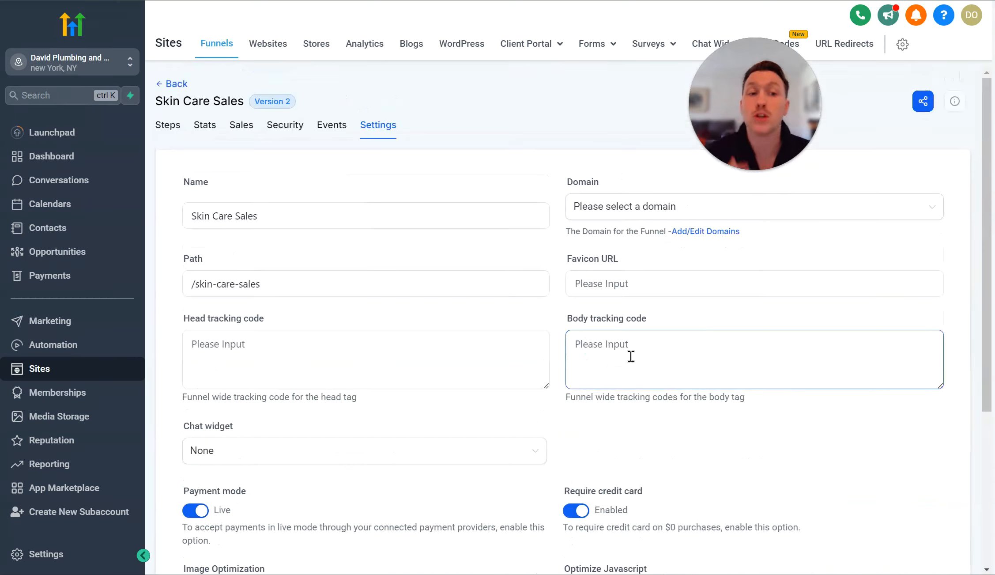
scroll(631, 356, down, 5)
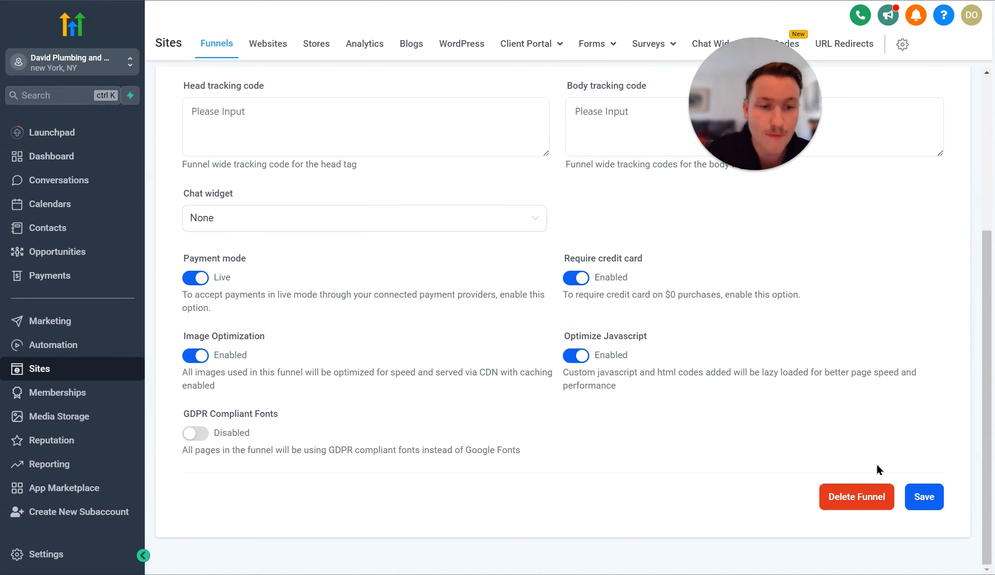
scroll(571, 402, up, 5)
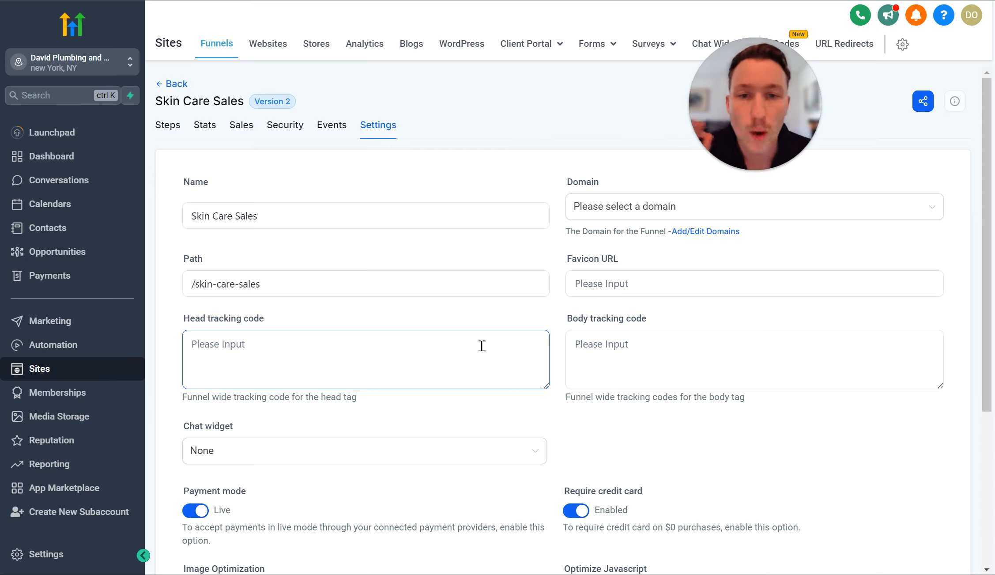
Check the funnel's sharing options for access and share link, closing them without changes
click(922, 101)
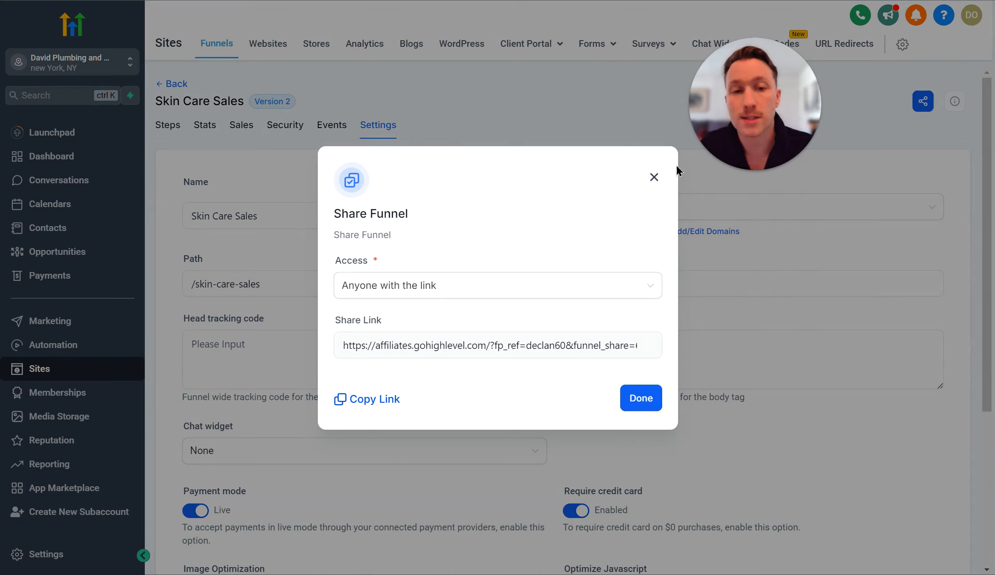
click(653, 177)
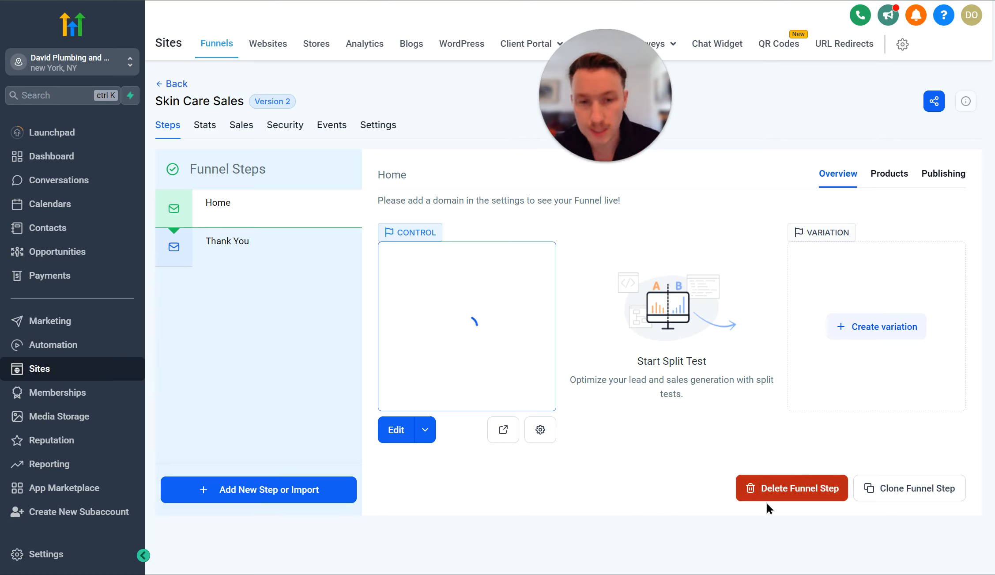
Review the Home step's products, the form for adding a product, and its publishing name and URL without saving anything
click(892, 177)
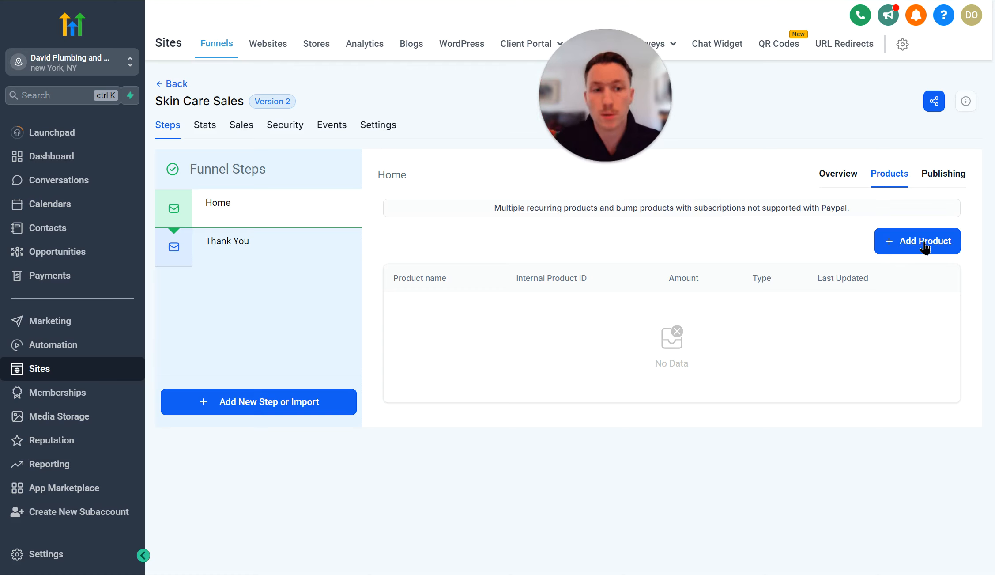
click(910, 248)
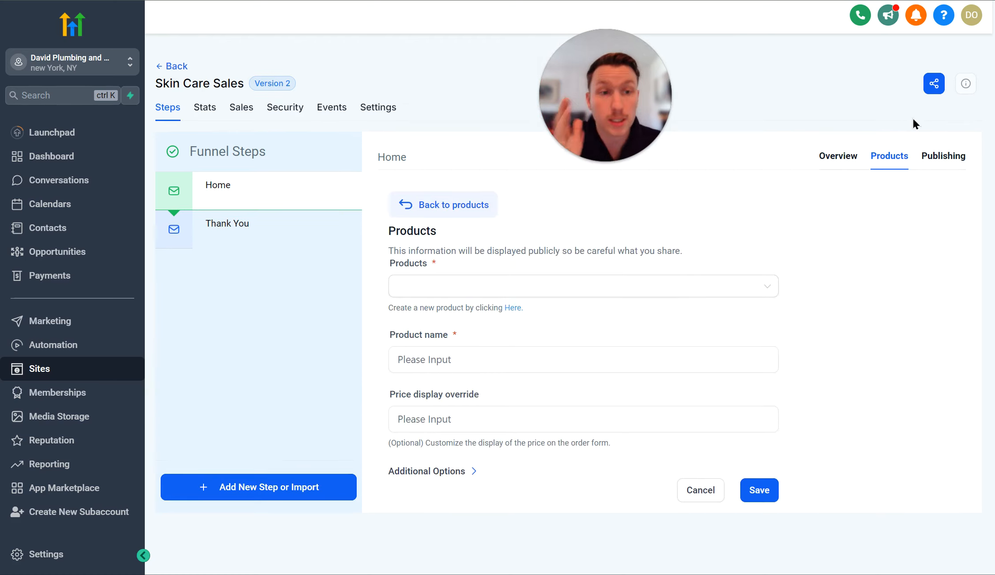
click(415, 207)
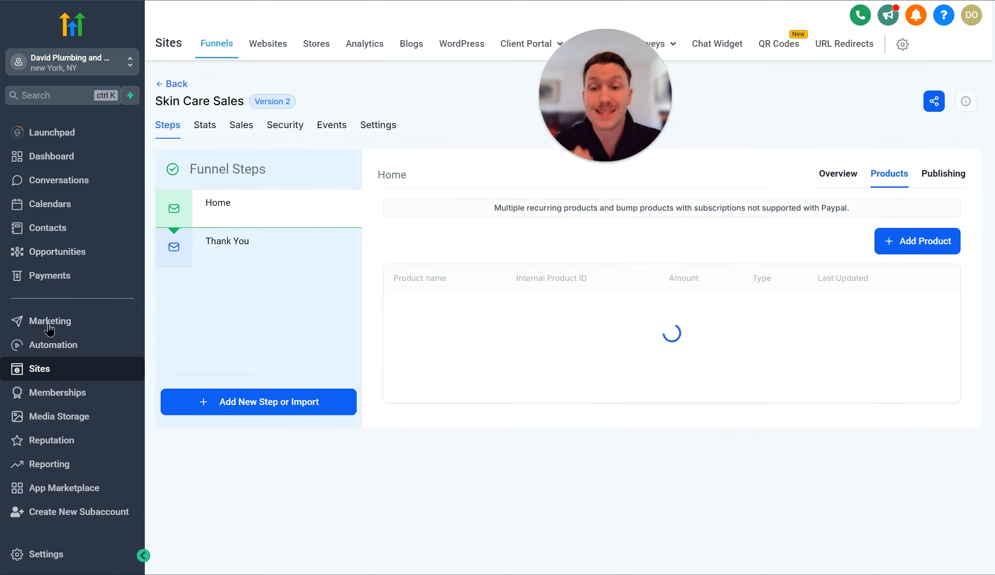
click(944, 174)
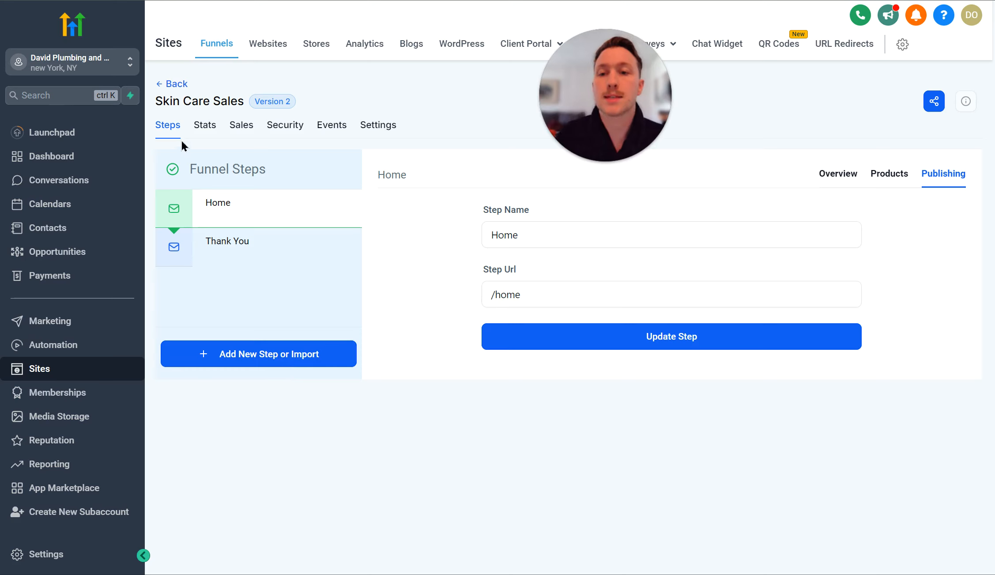
Reopen the Skin Care Sales funnel from the funnels list and open its Home step's page for editing in a new tab
click(178, 91)
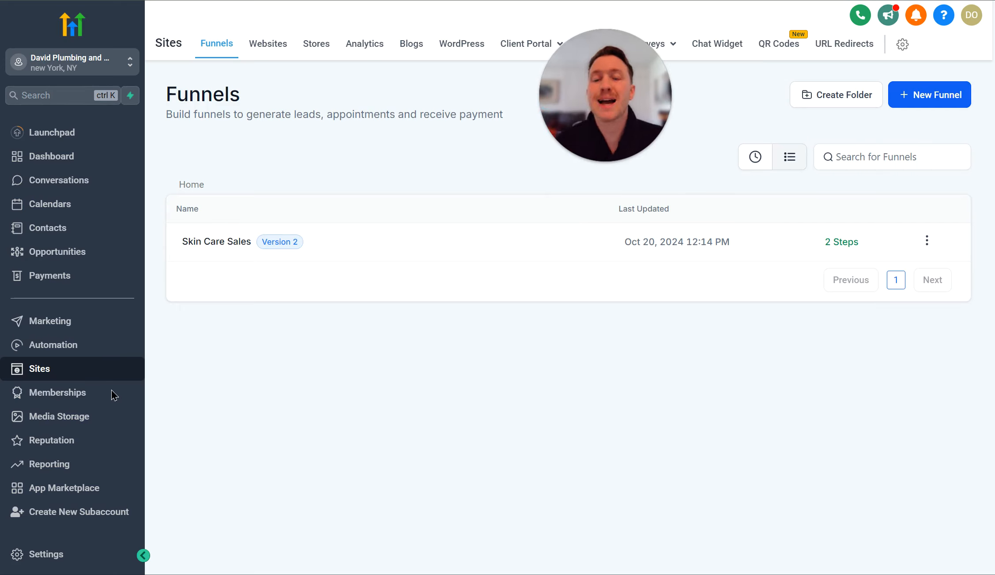
click(238, 243)
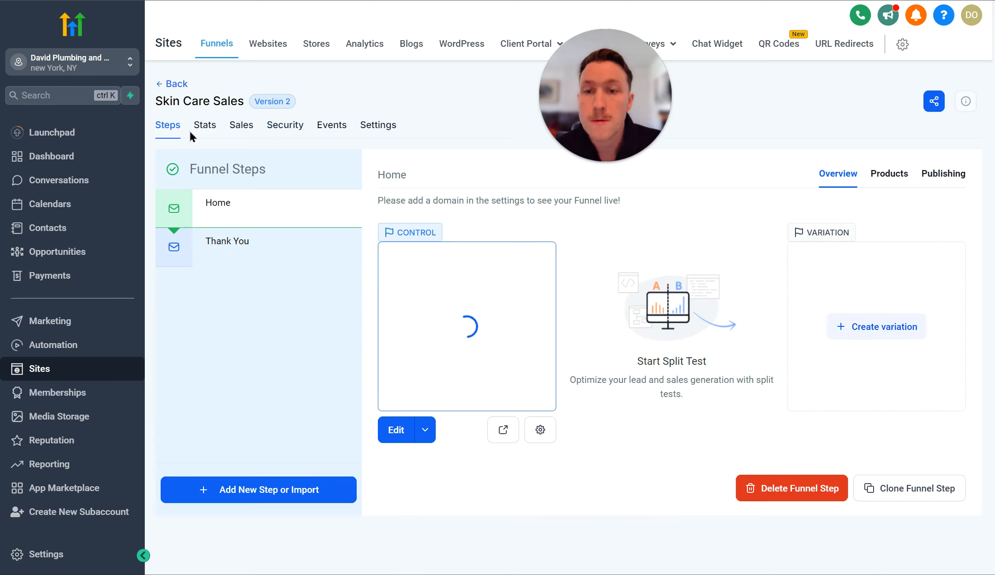
click(247, 249)
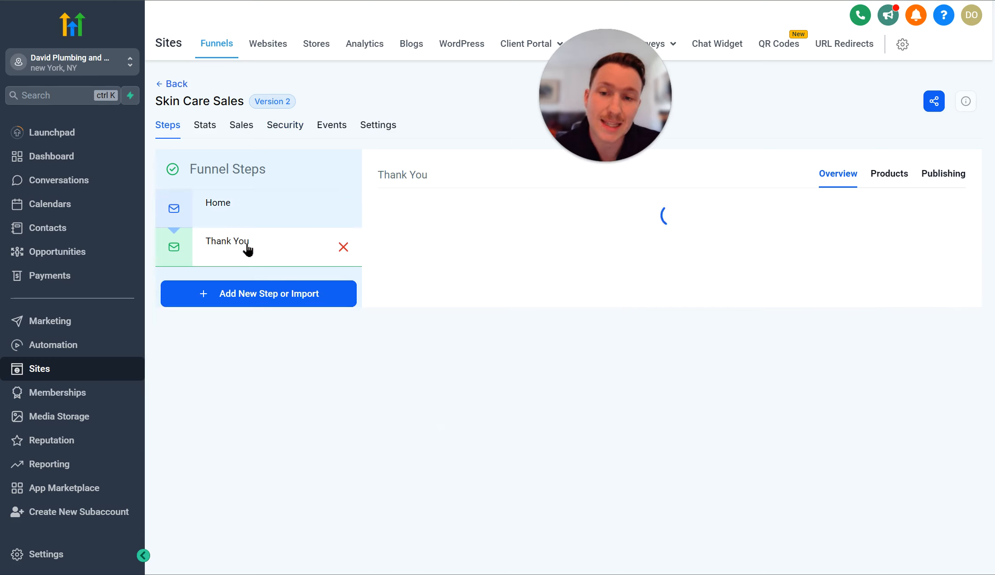
click(282, 214)
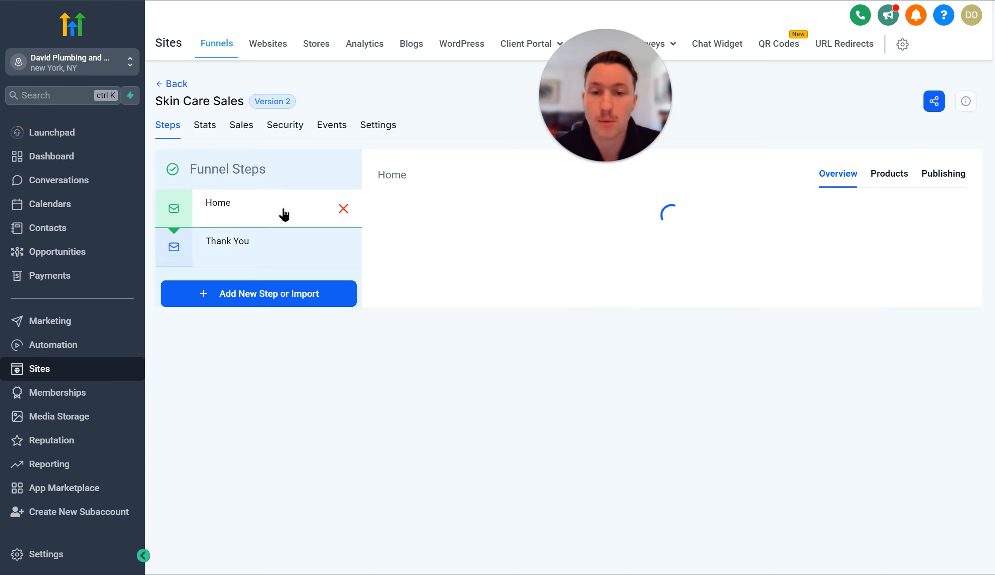
click(424, 430)
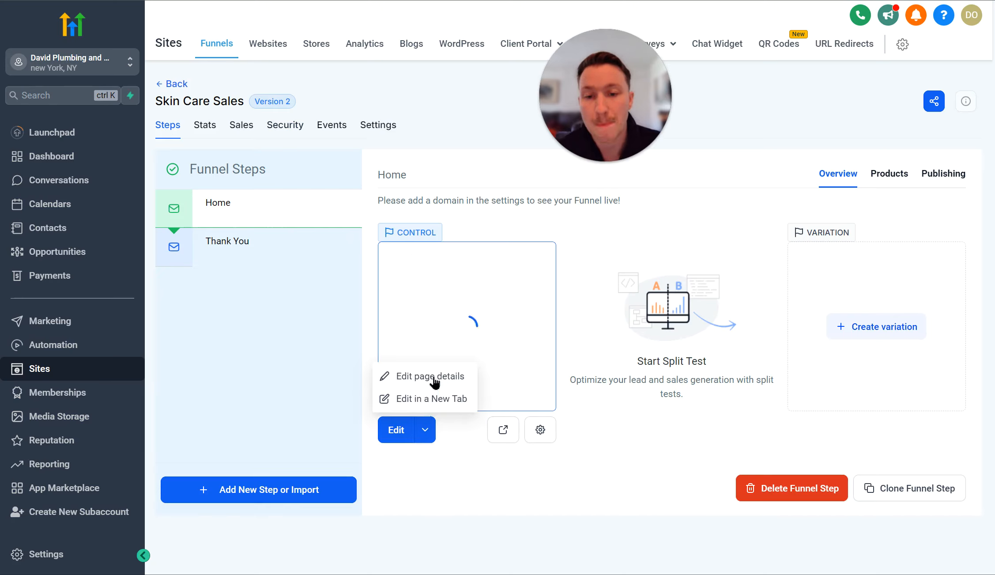
click(454, 398)
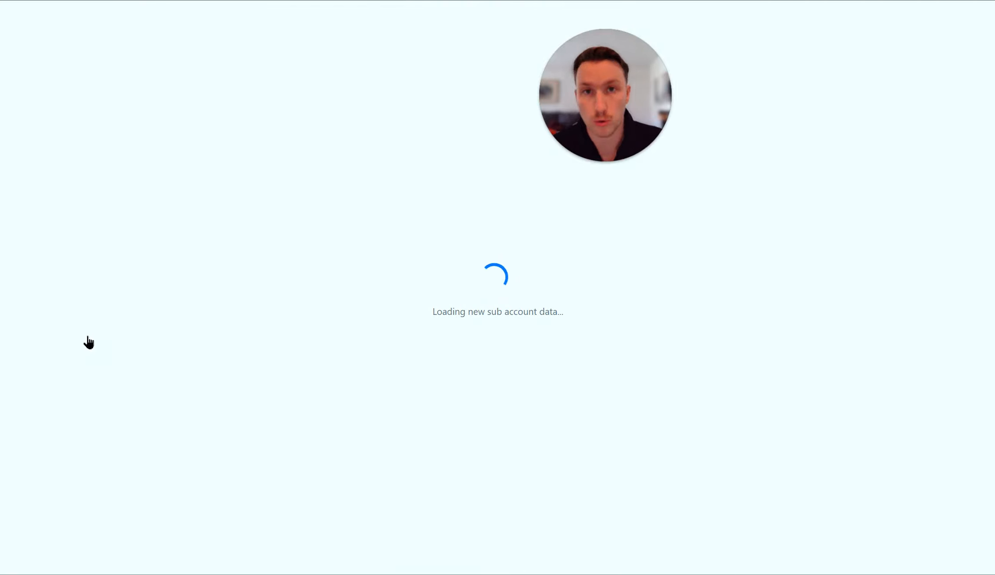
Look through the Home page's layout from the hero section down through the product sections and back
scroll(259, 357, down, 15)
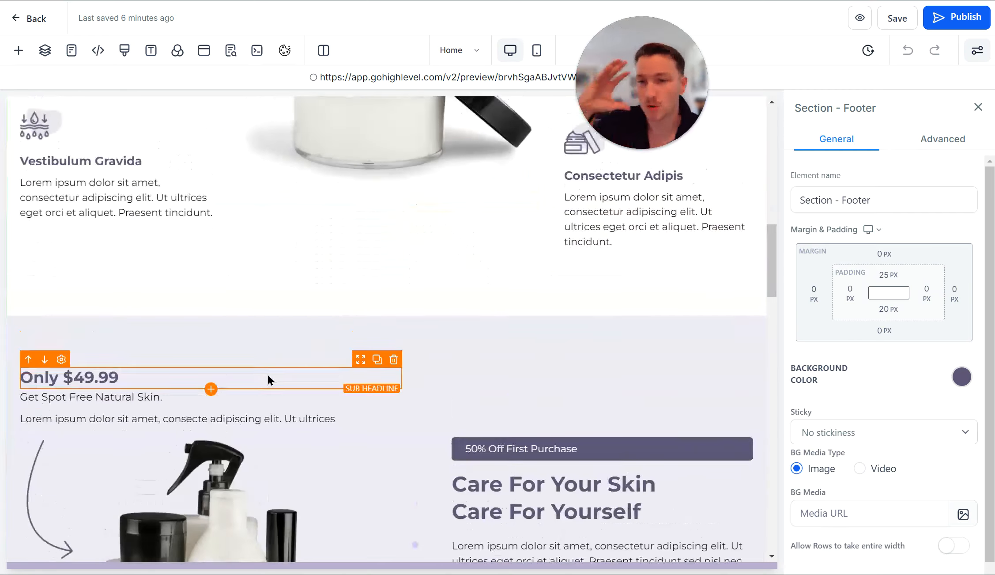
scroll(267, 373, up, 15)
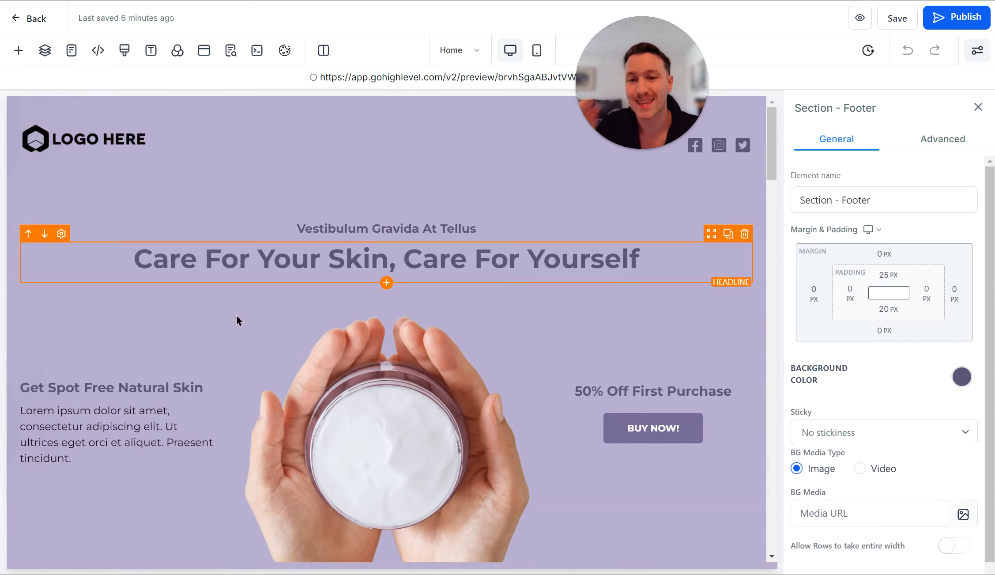
scroll(301, 384, down, 15)
scroll(300, 398, up, 15)
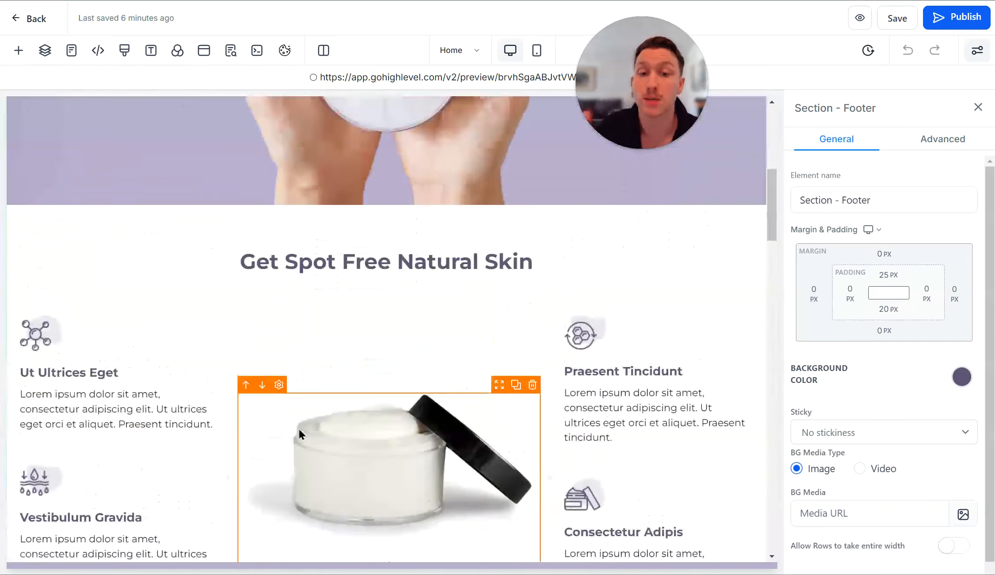
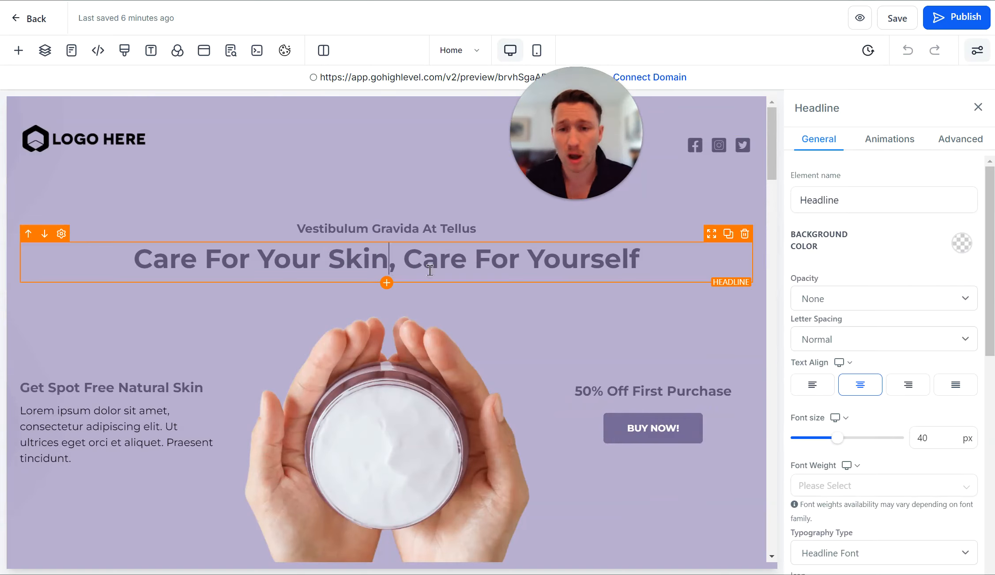
Inspect the element settings of the main headline, the header section and the header's logo image
click(490, 274)
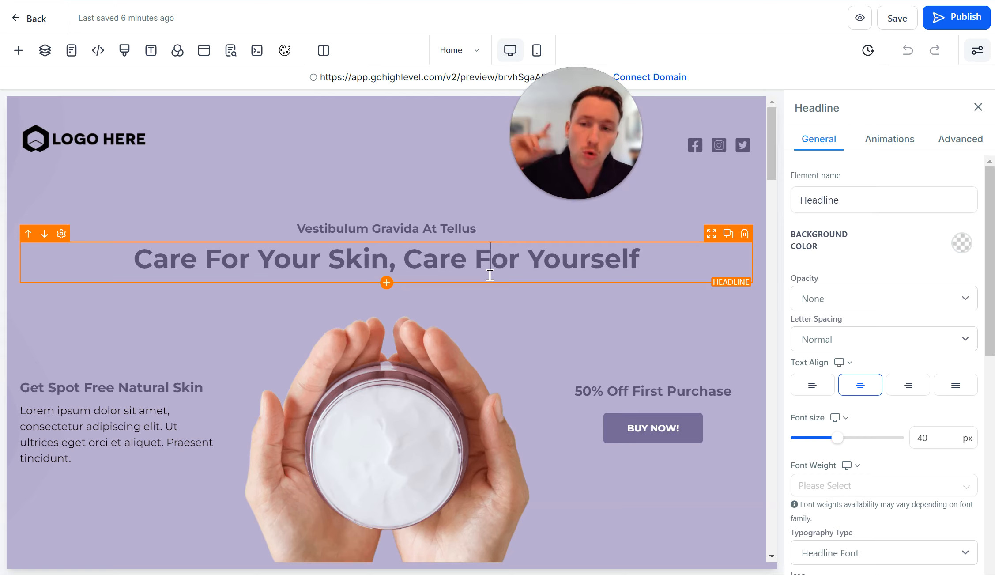
scroll(388, 269, down, 5)
scroll(386, 269, up, 5)
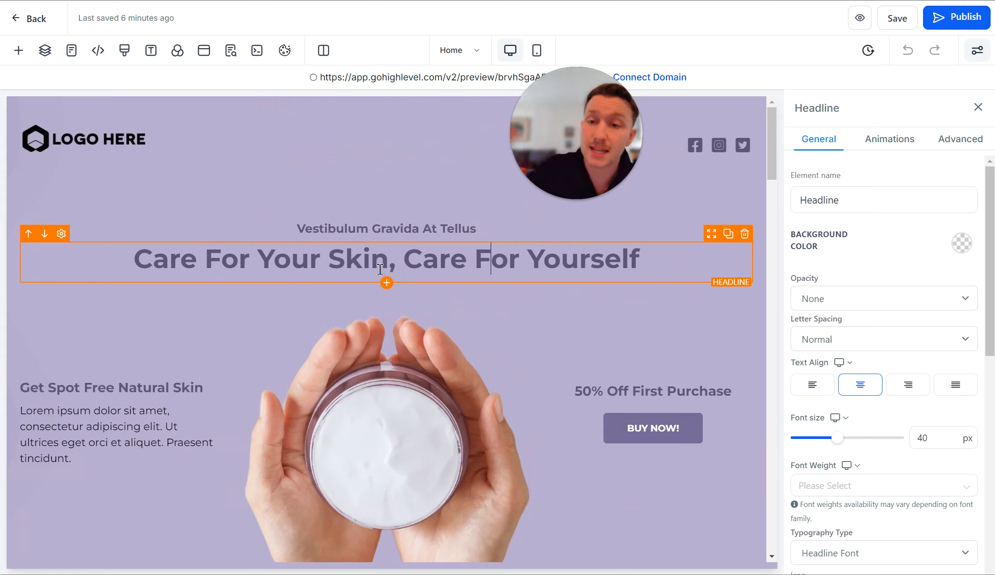
click(380, 180)
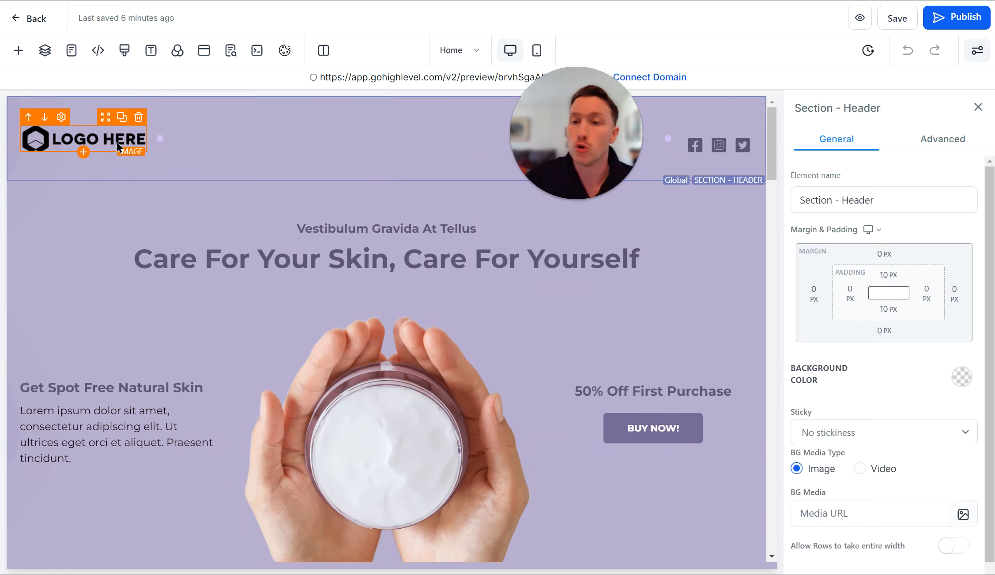
click(118, 147)
scroll(230, 347, down, 10)
scroll(334, 392, up, 10)
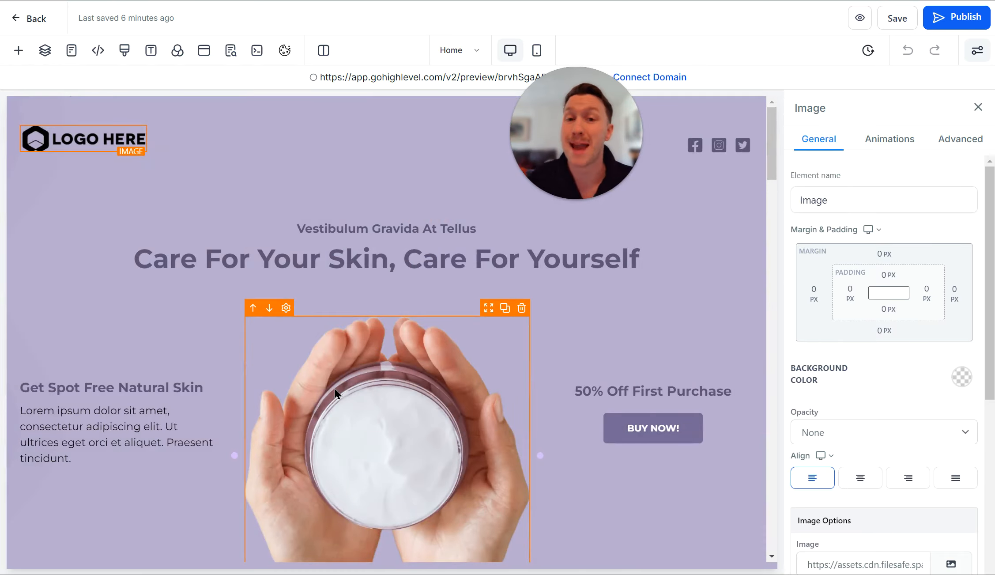
Select the "Care For Your Skin, Care For Yourself" headline and view the page down to the numbered image features
click(360, 258)
scroll(357, 312, down, 6)
scroll(363, 324, down, 8)
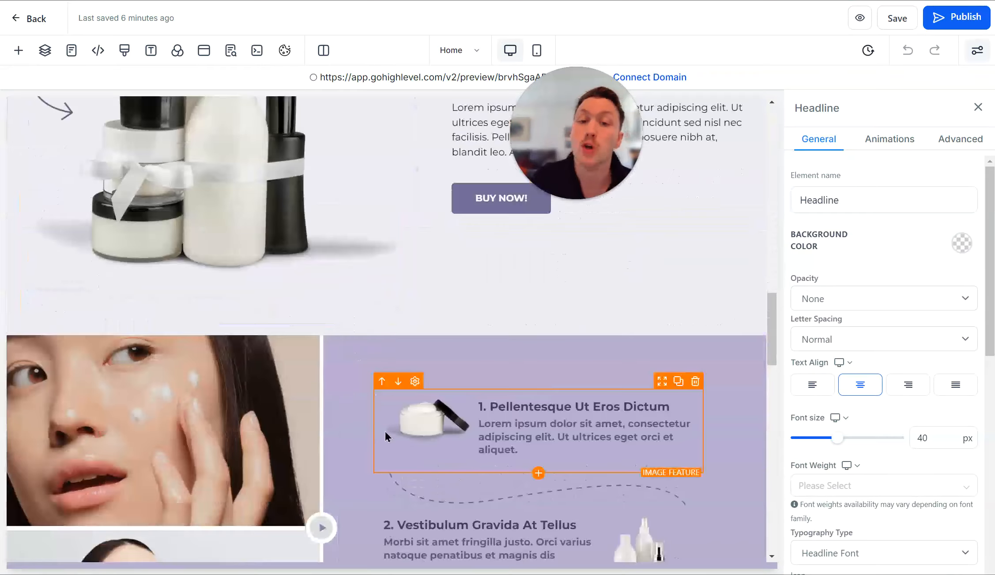
scroll(382, 436, up, 14)
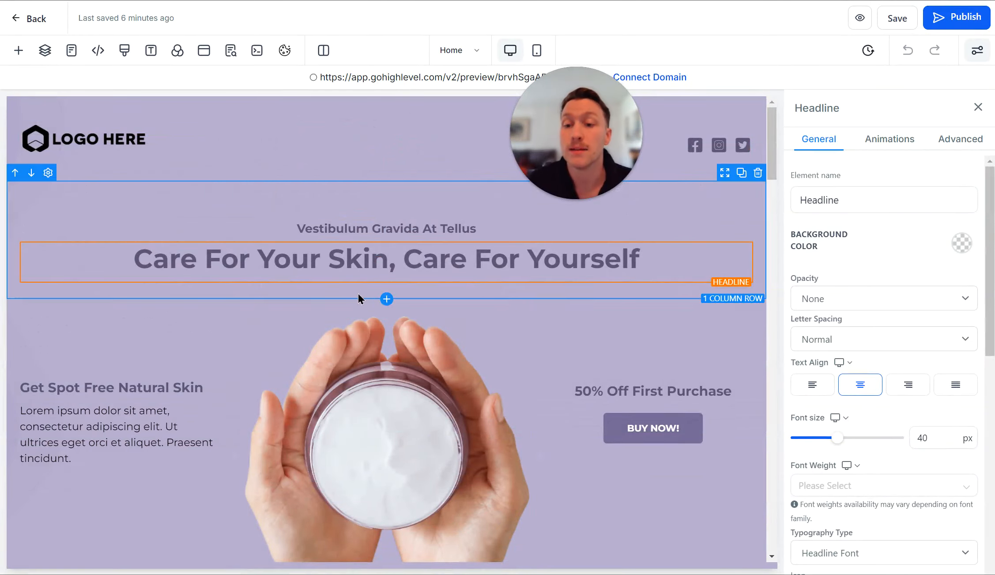
Place the text cursor in the main headline and examine the offer and feature sections further down the page
click(425, 268)
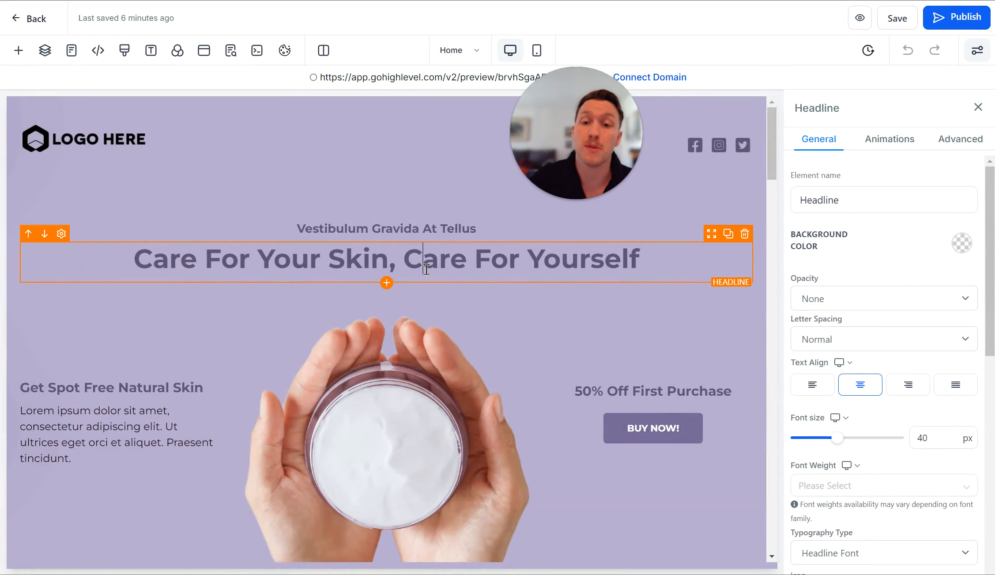
click(440, 263)
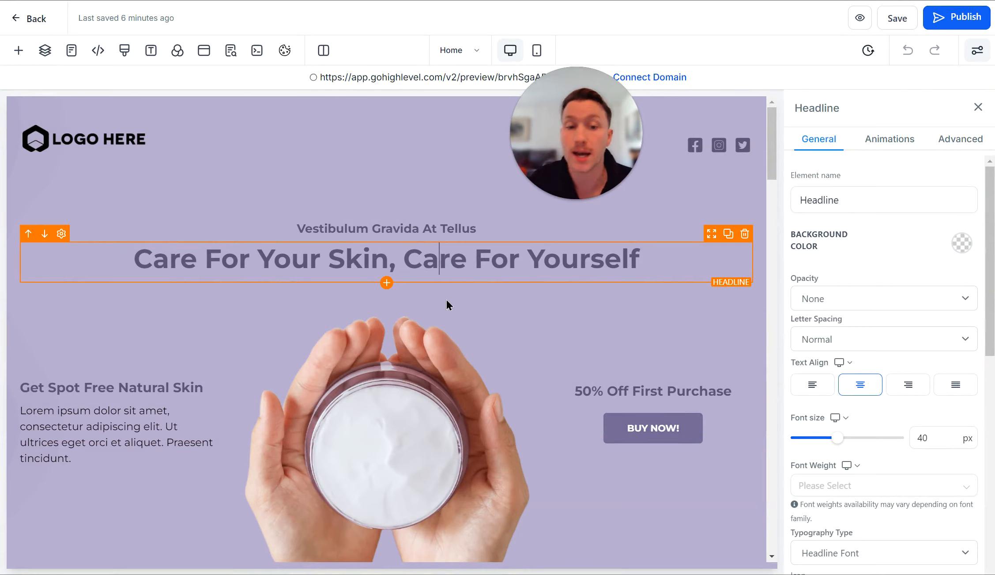
scroll(446, 304, down, 15)
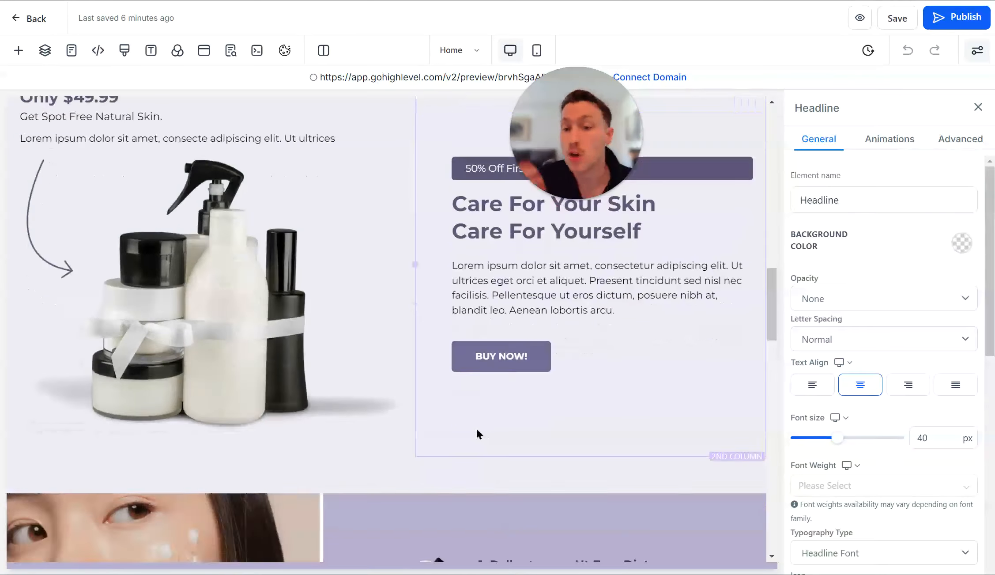
scroll(466, 429, down, 15)
scroll(444, 429, up, 10)
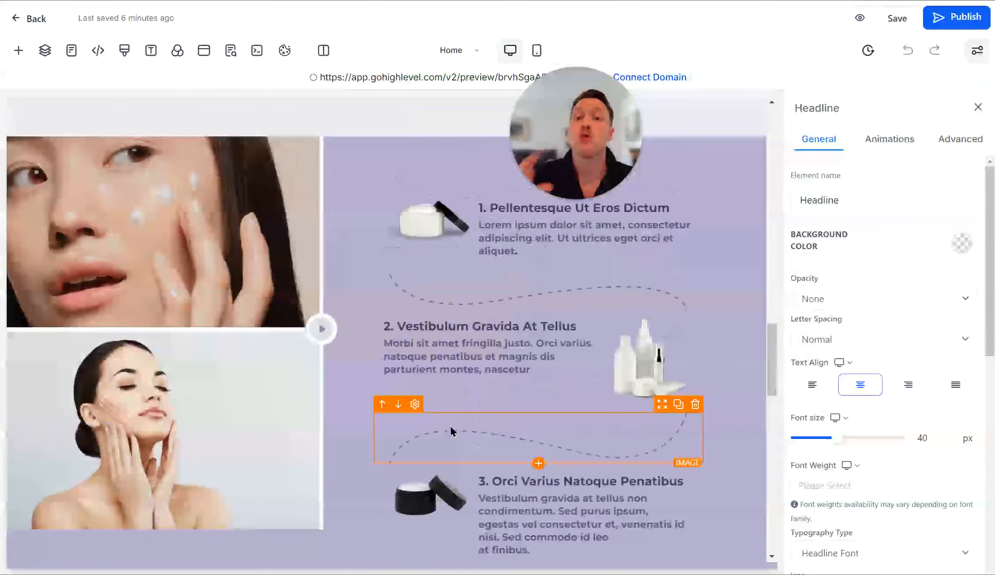
scroll(451, 427, up, 10)
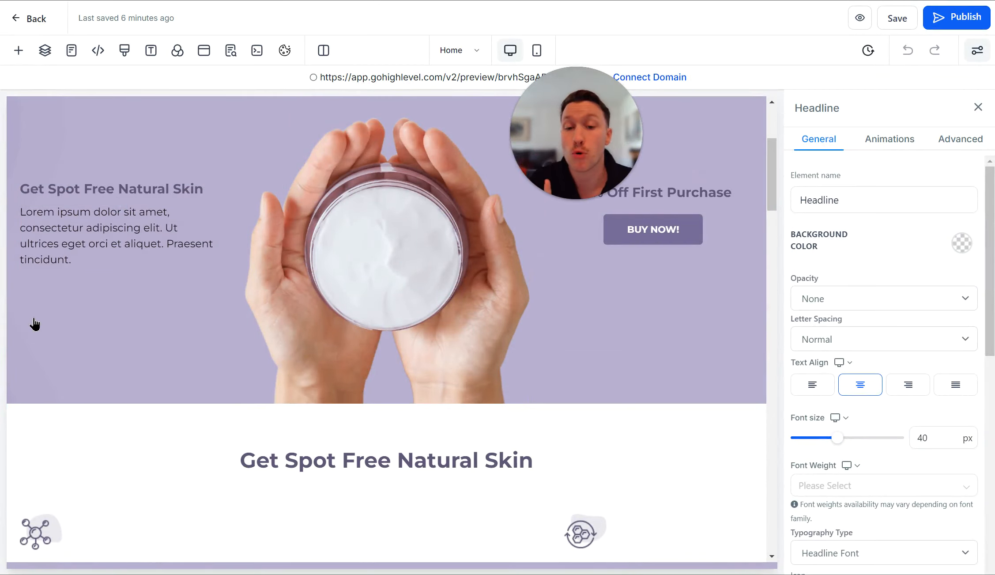
scroll(353, 426, up, 5)
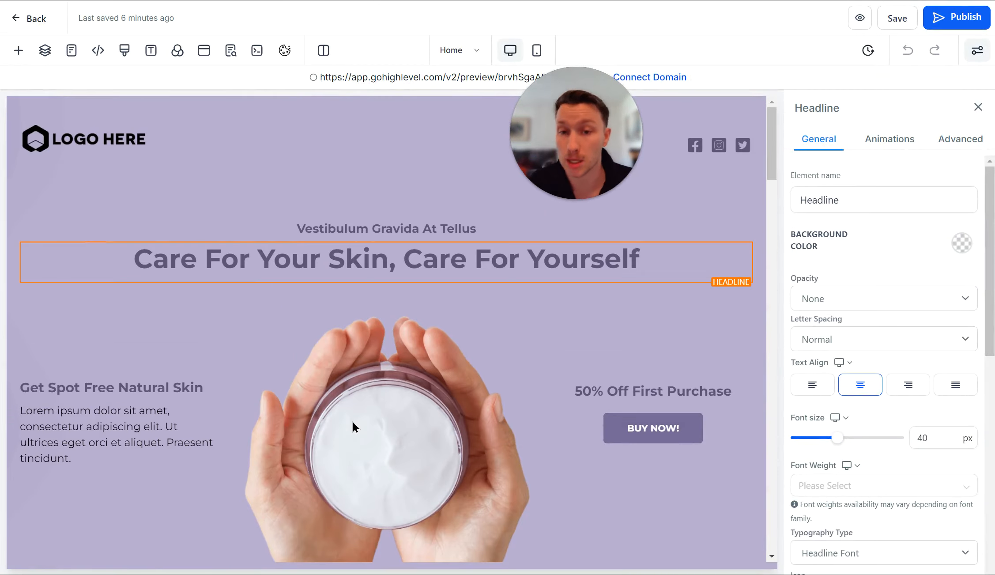
Point out the main headline's editable text and compare it with the "Get Spot Free Natural Skin" section
click(337, 261)
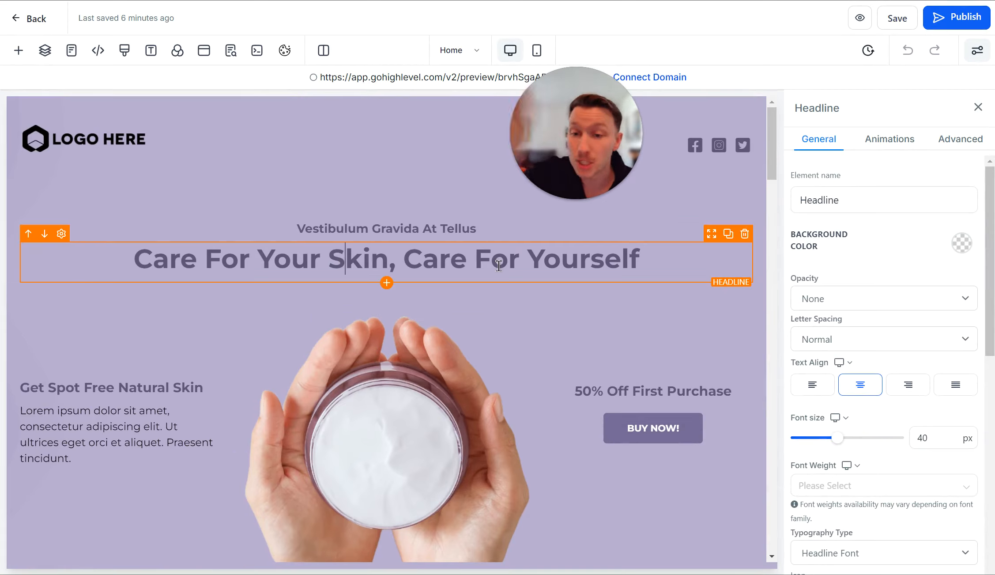
scroll(418, 296, down, 10)
scroll(434, 376, up, 5)
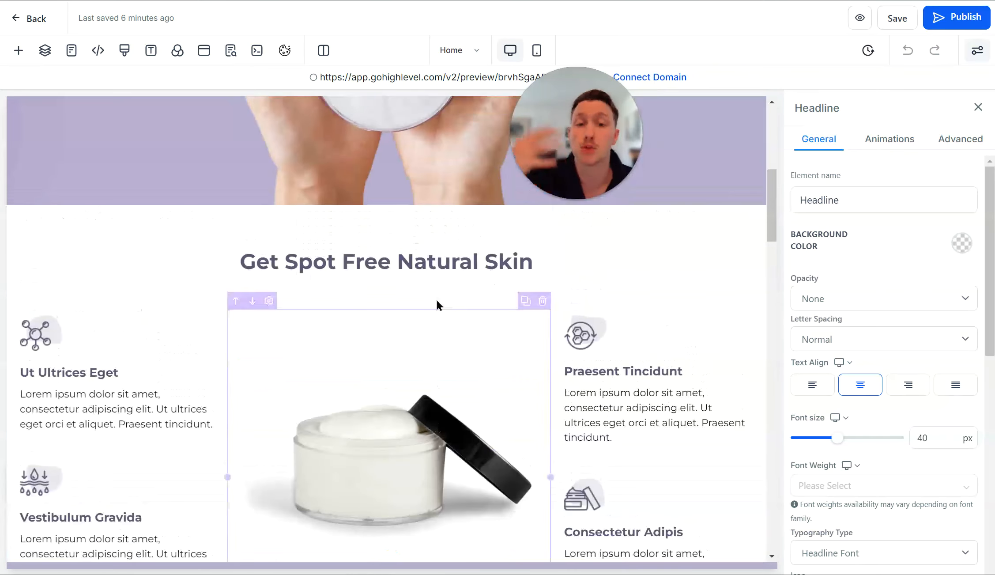
scroll(431, 324, up, 5)
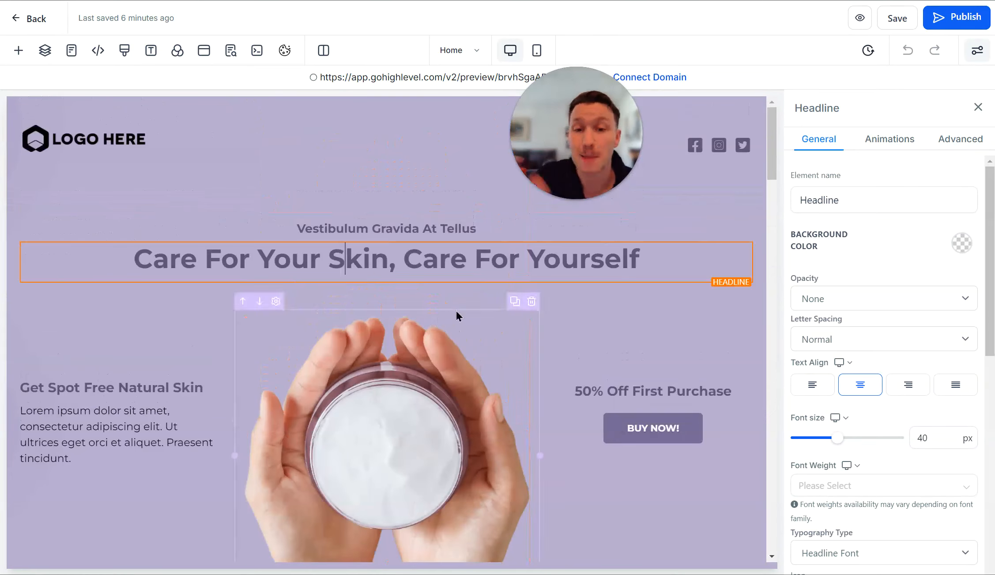
Highlight "in, Care For Yourself" in the main headline and review the page down to the client testimonials and footer
click(503, 253)
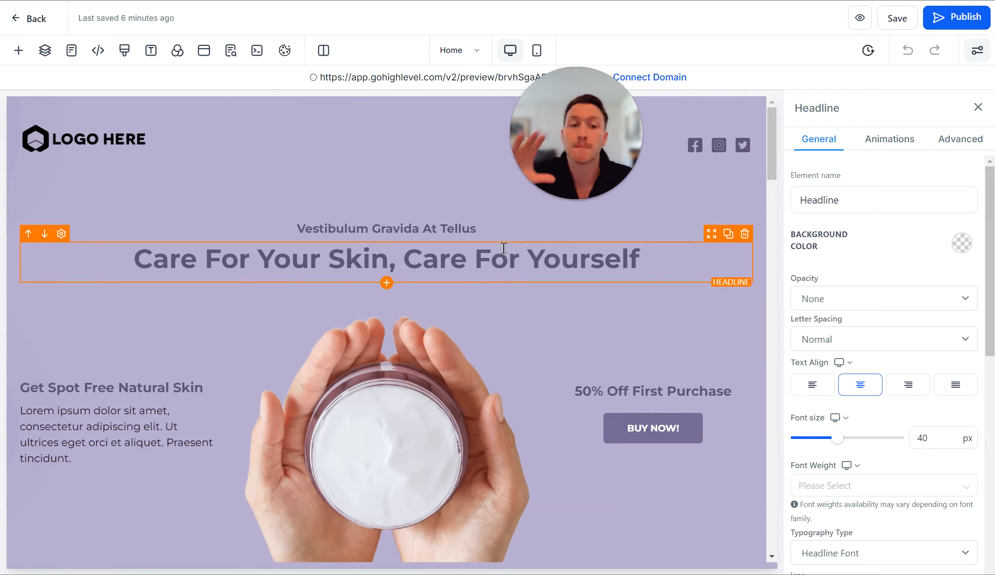
drag(639, 262, 362, 261)
scroll(558, 348, down, 15)
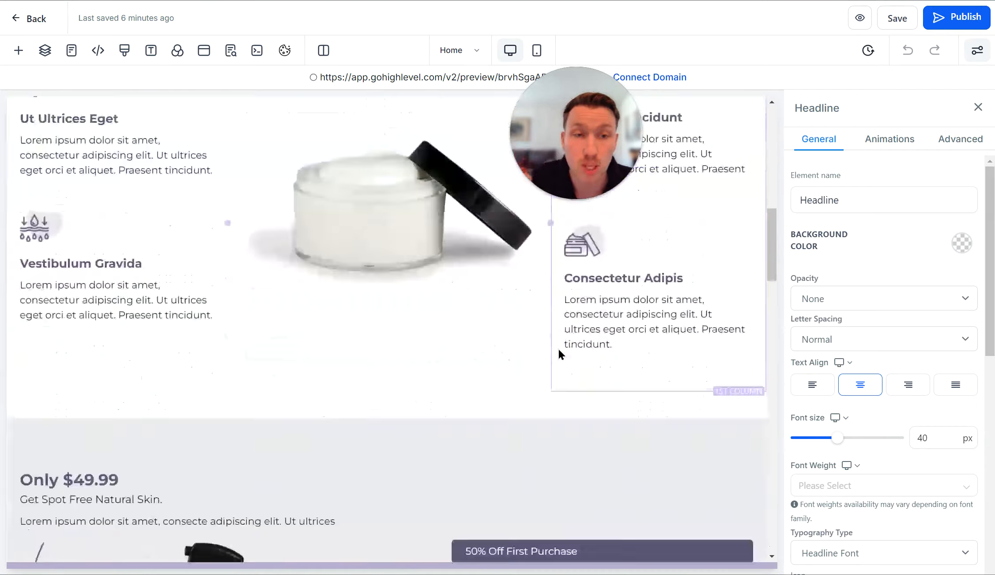
scroll(557, 359, down, 10)
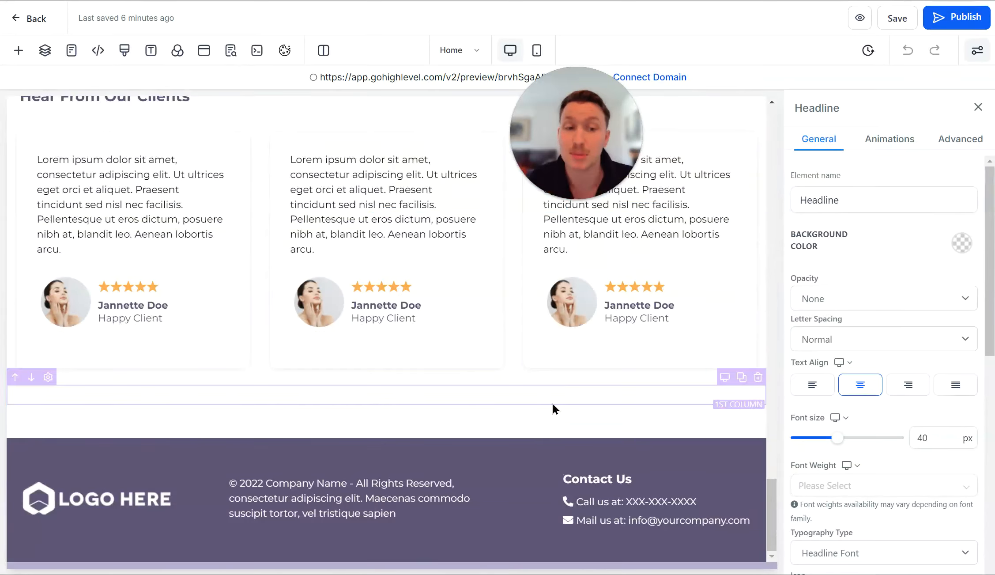
scroll(551, 402, up, 10)
scroll(555, 416, up, 15)
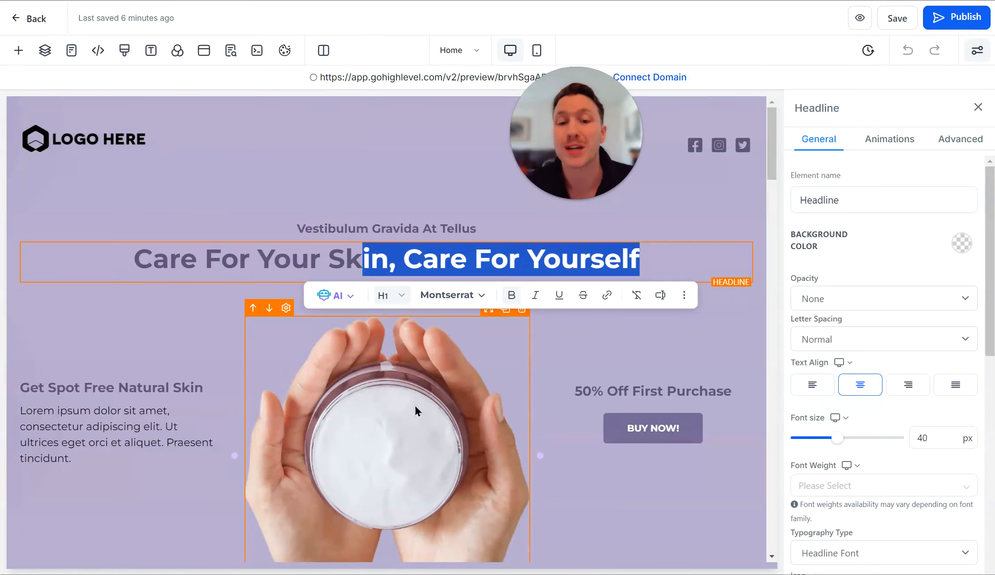
Select the empty header column between the logo and social icons and examine the hero section below it
click(297, 150)
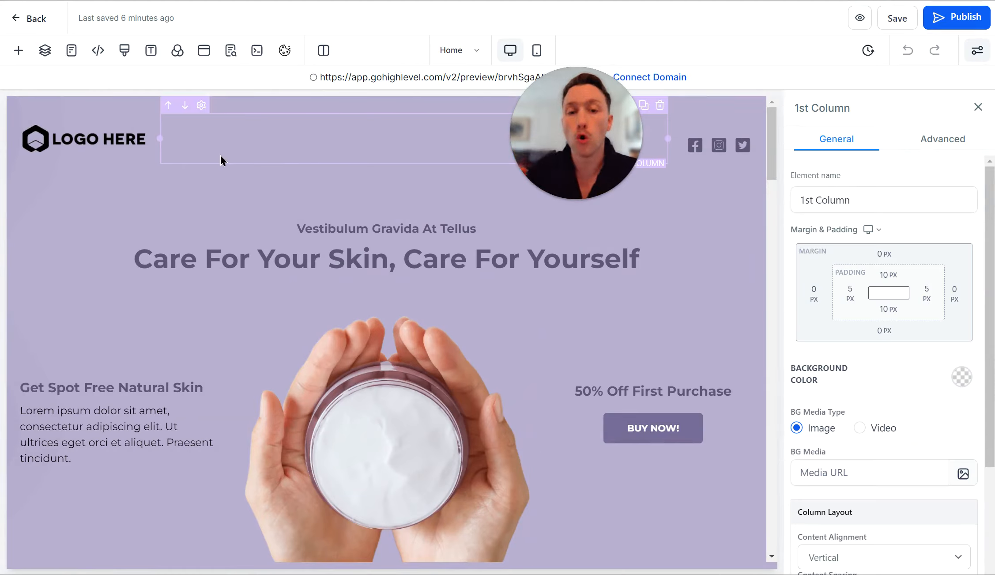
scroll(282, 307, down, 2)
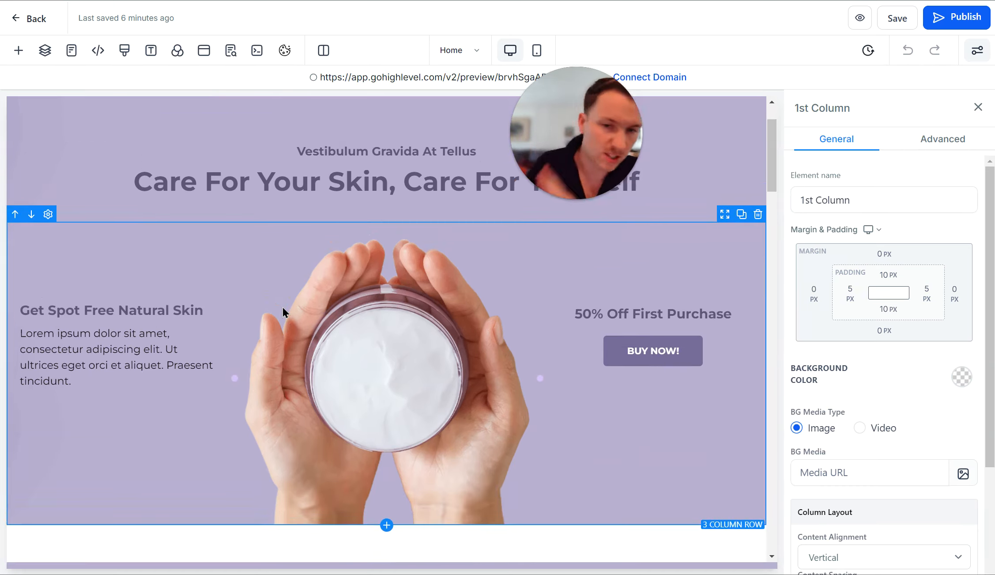
scroll(525, 318, up, 2)
scroll(469, 266, down, 2)
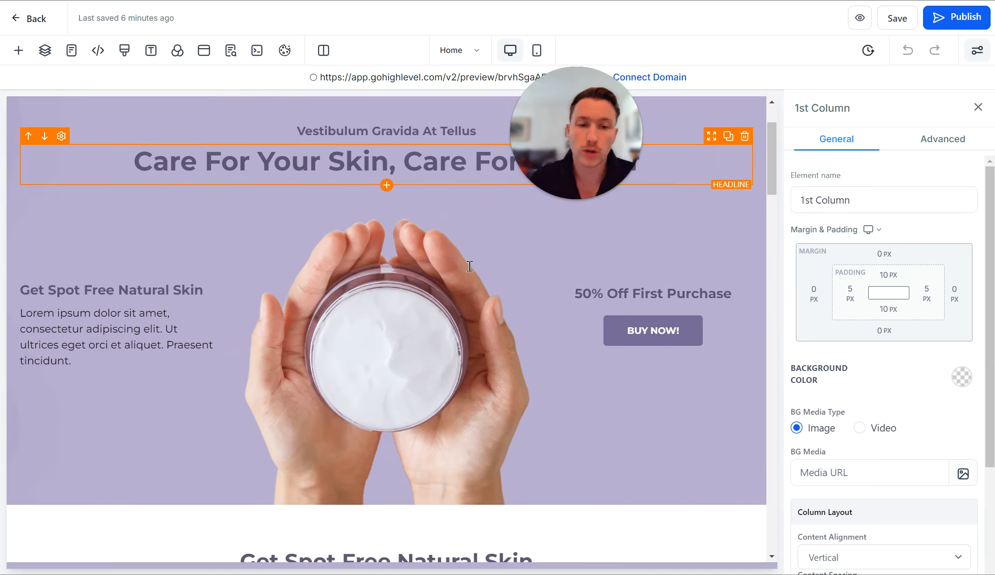
scroll(469, 266, down, 1)
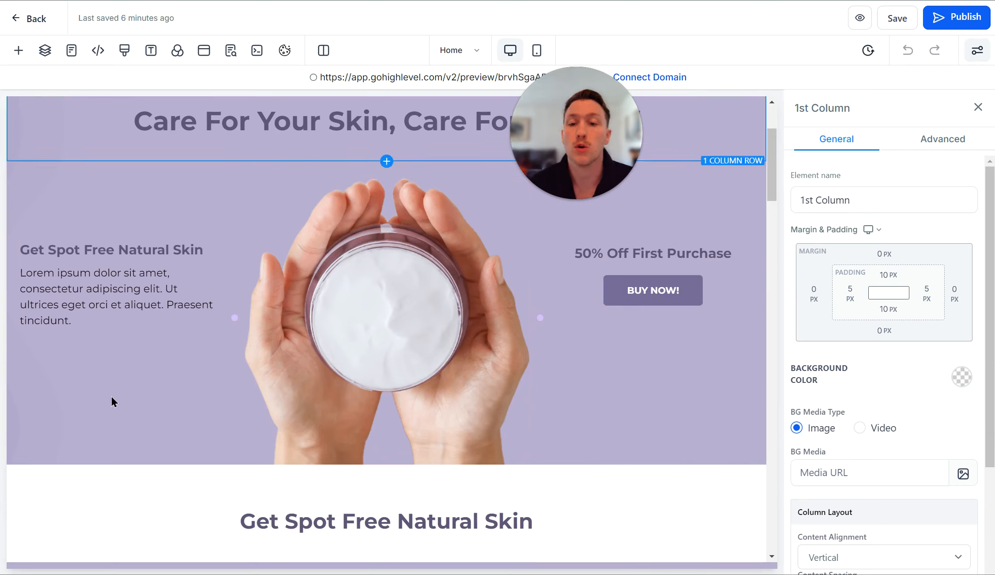
scroll(338, 362, down, 2)
scroll(338, 362, up, 3)
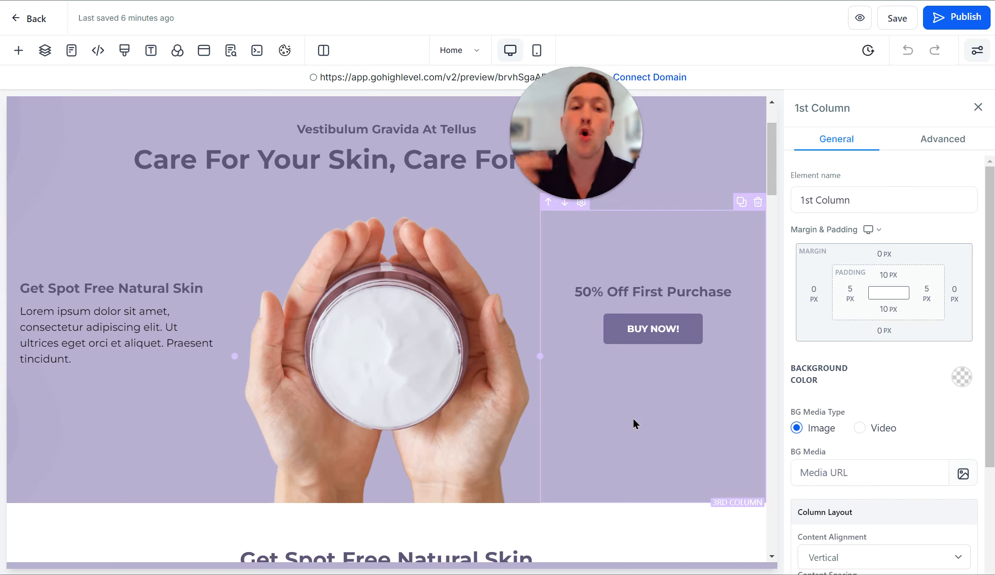
Set the hero section's "BUY NOW!" button action to link to Next step
scroll(632, 423, down, 1)
click(670, 308)
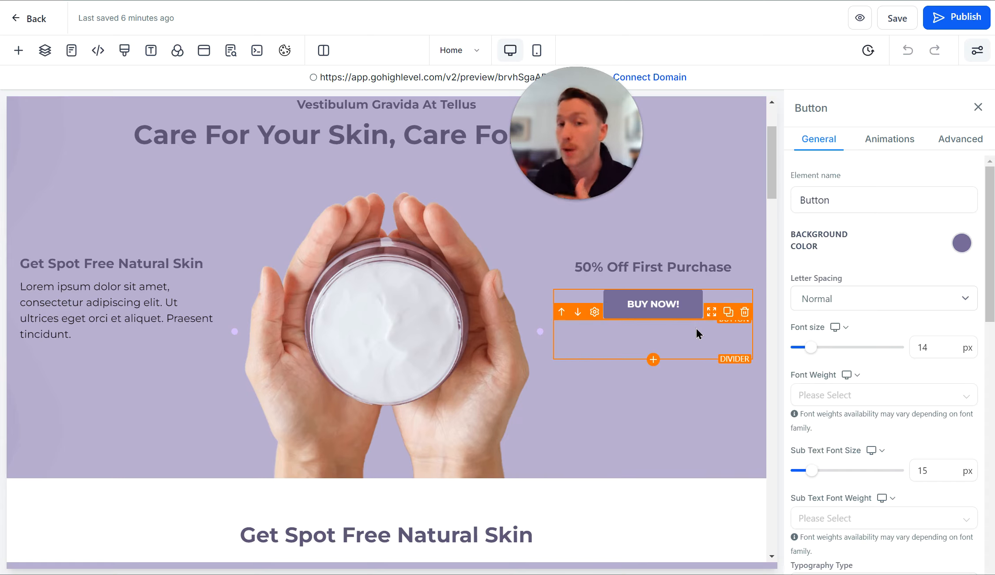
scroll(696, 329, down, 5)
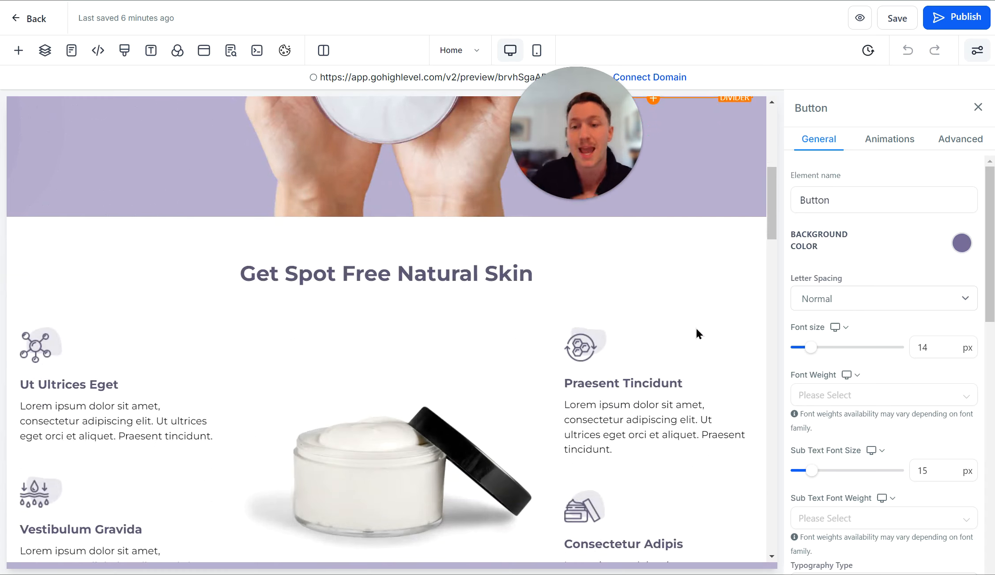
scroll(696, 328, down, 6)
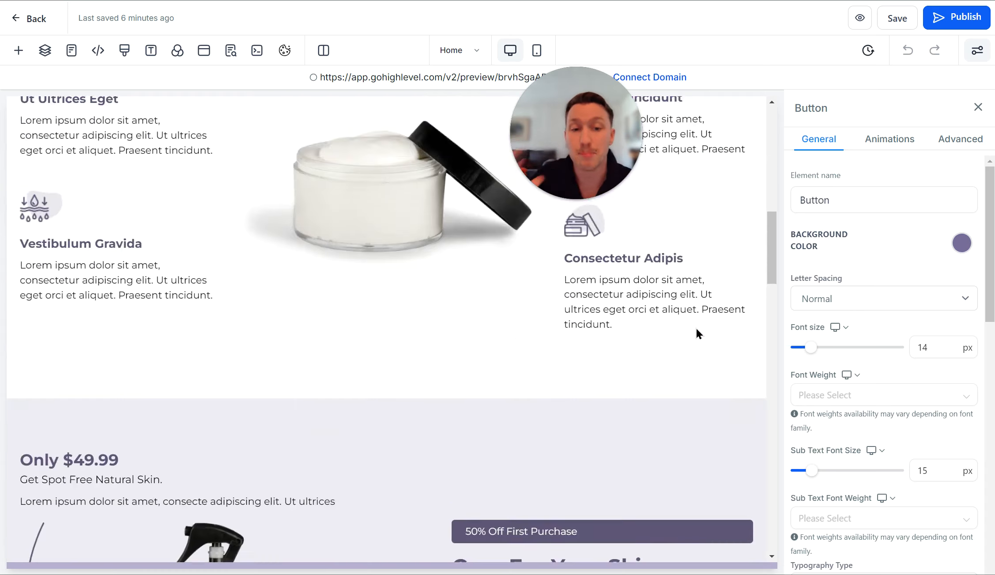
scroll(696, 329, up, 13)
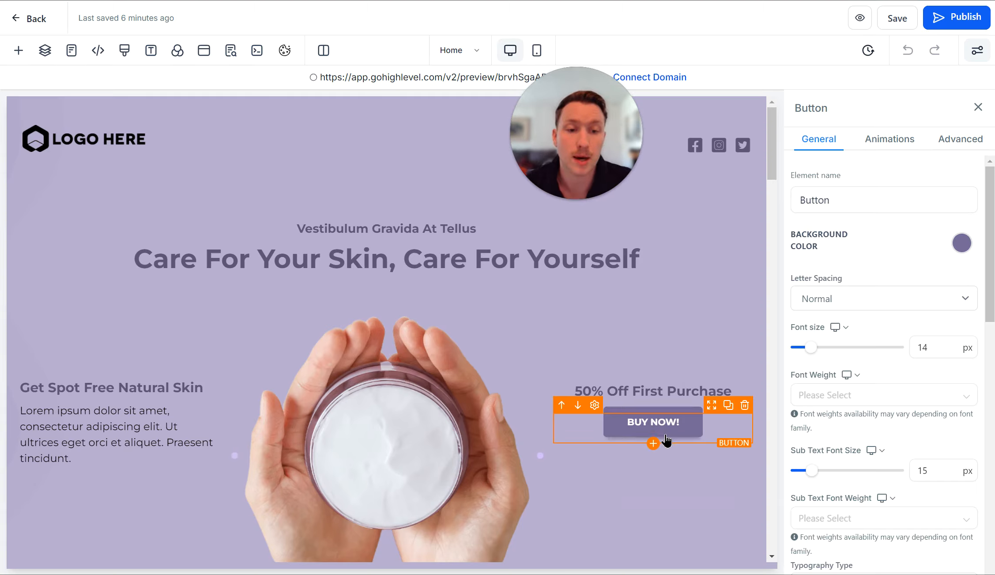
scroll(860, 373, down, 10)
click(874, 513)
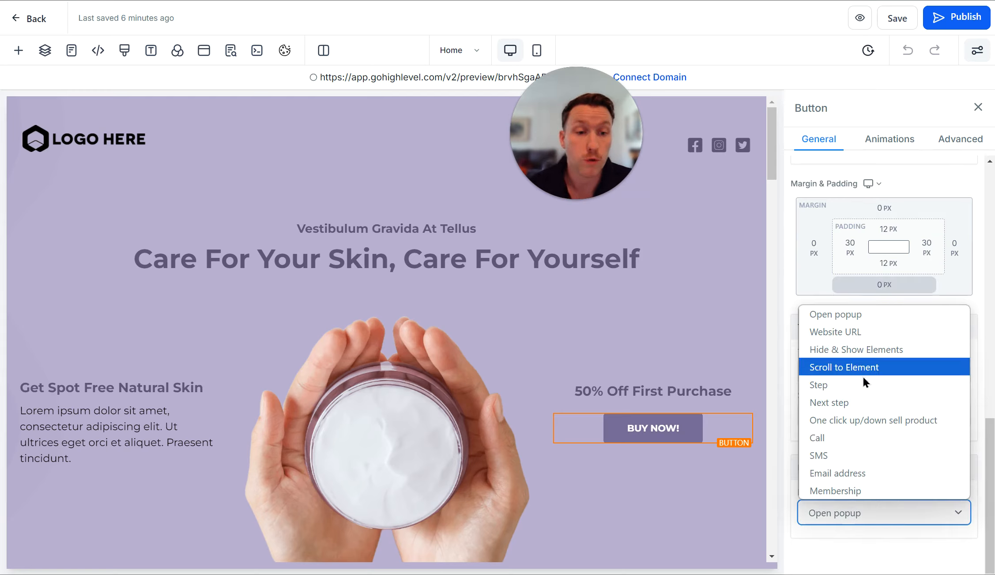
click(876, 403)
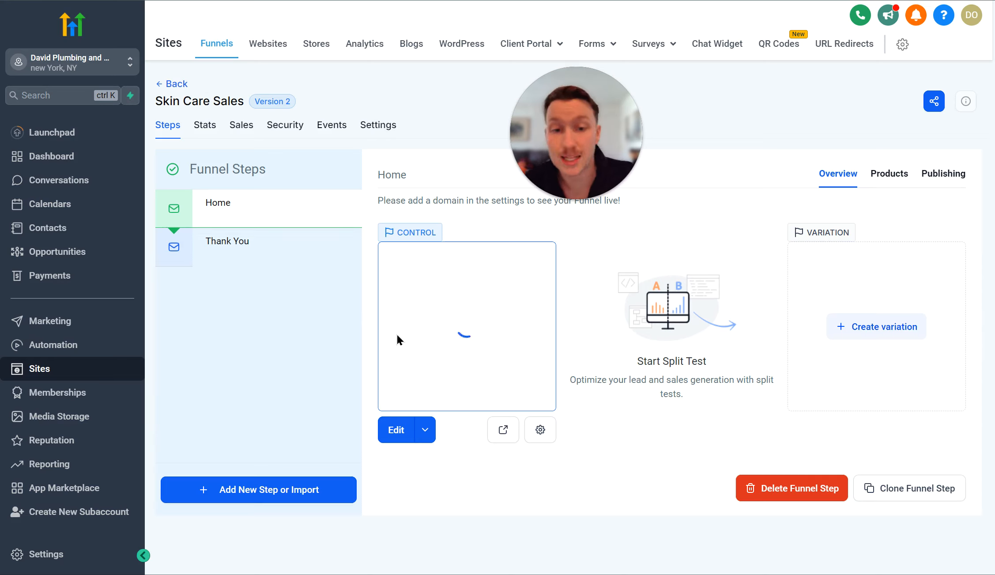
In the Skin Care Sales funnel overview, view the Thank You step and return to the Home step
click(296, 251)
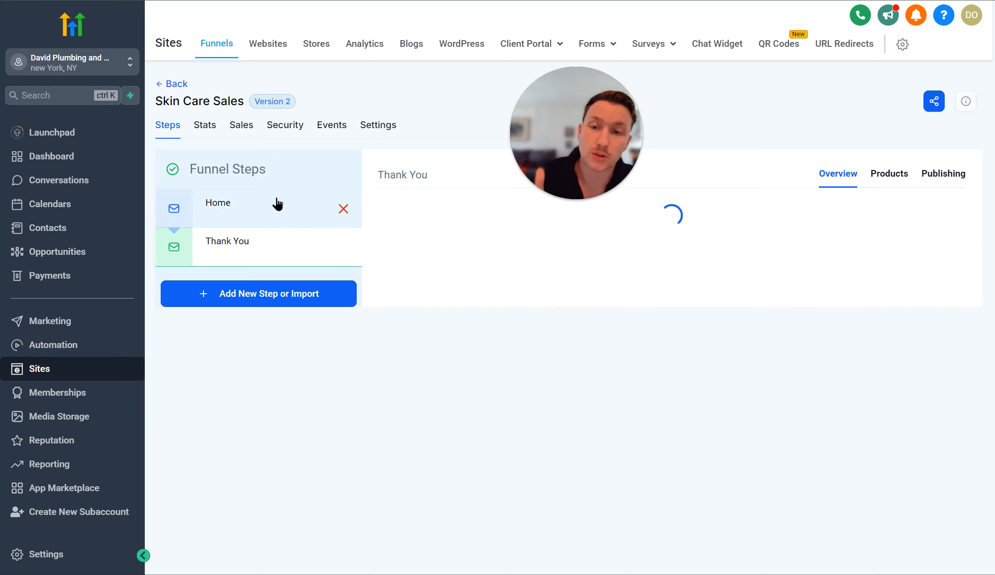
click(338, 205)
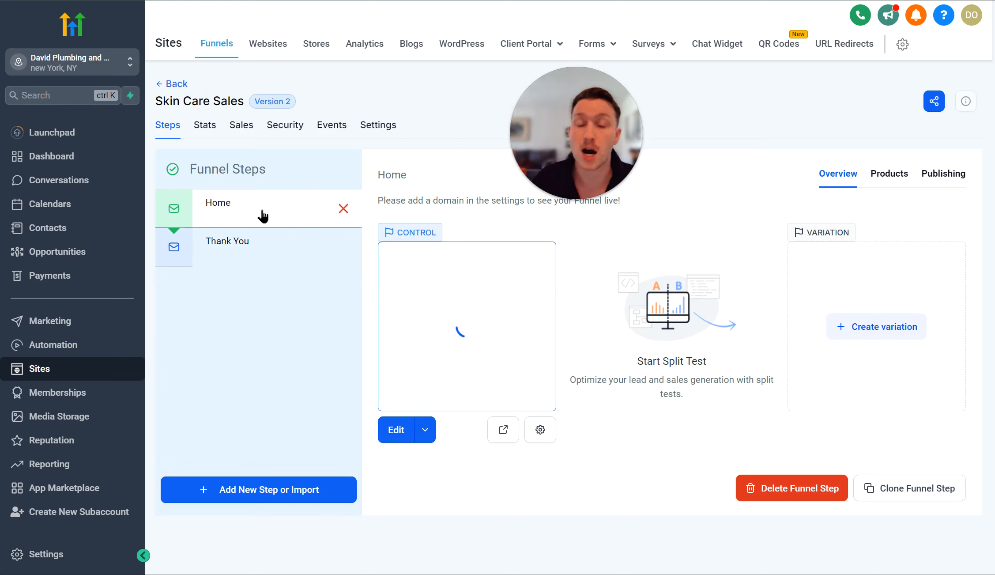
Add a funnel step named "booking" and move it up between the Home and Thank You steps
click(305, 490)
click(426, 229)
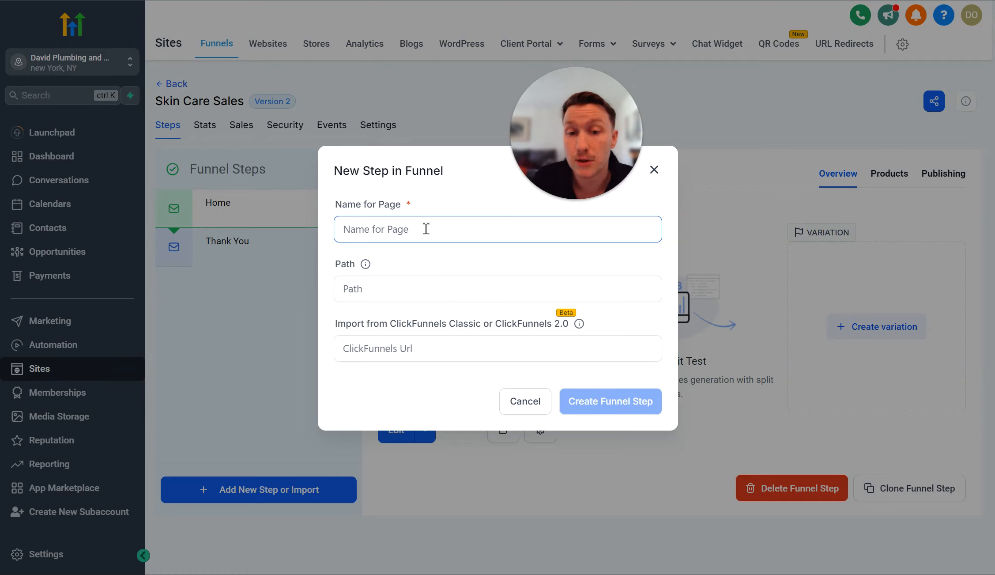
text(cal)
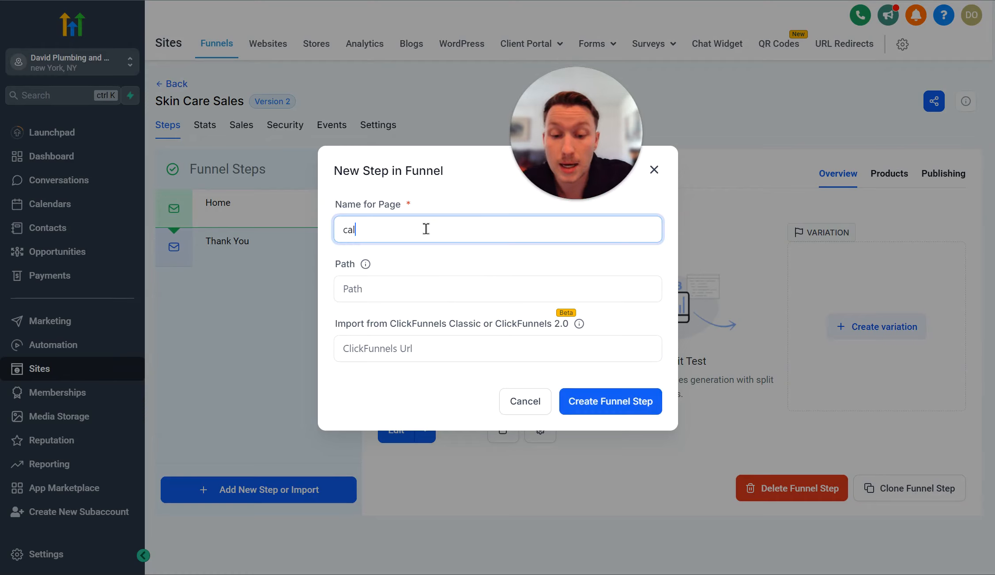
key(BackSpace)
key(BackSpace)
text(booking)
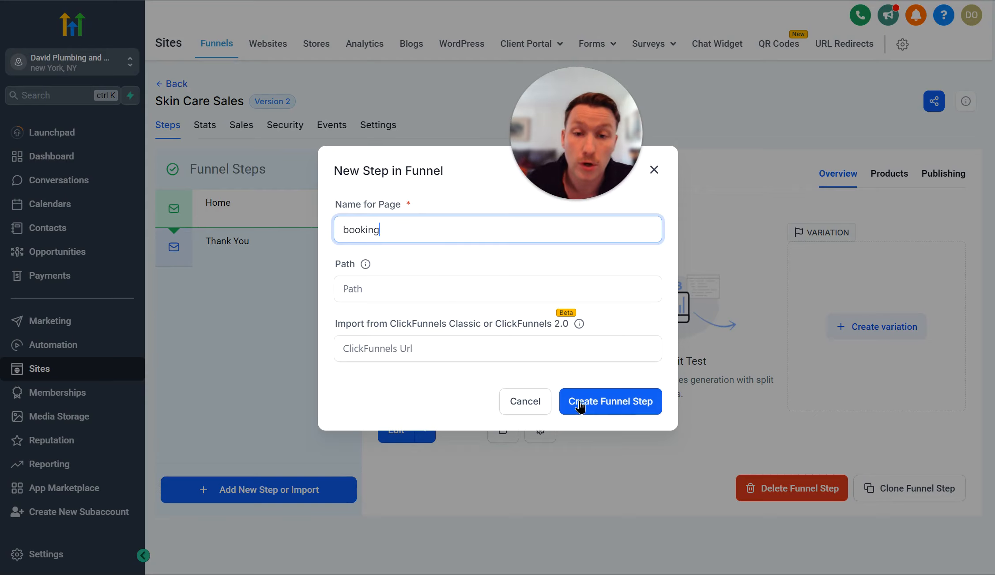
click(579, 406)
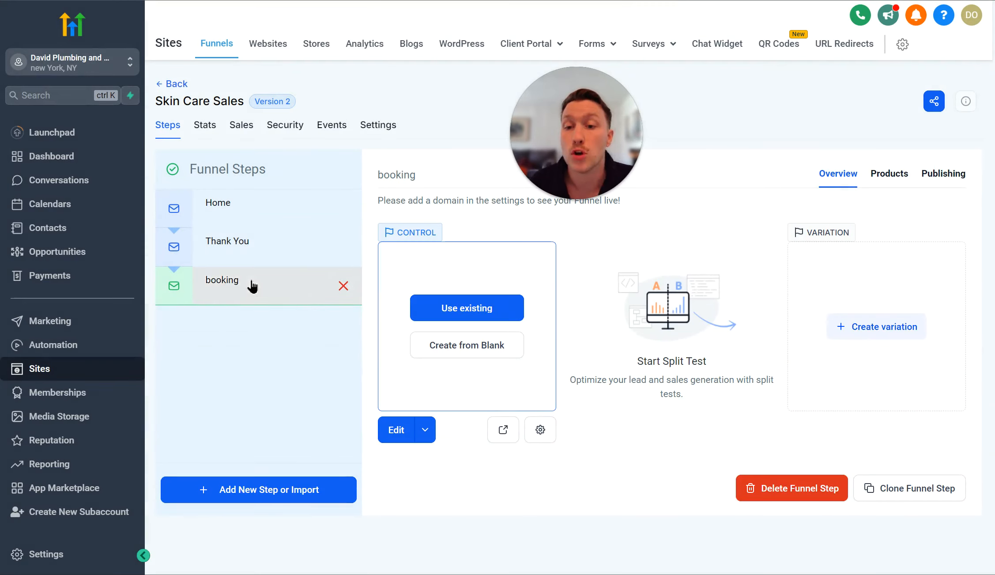
drag(250, 284, 252, 245)
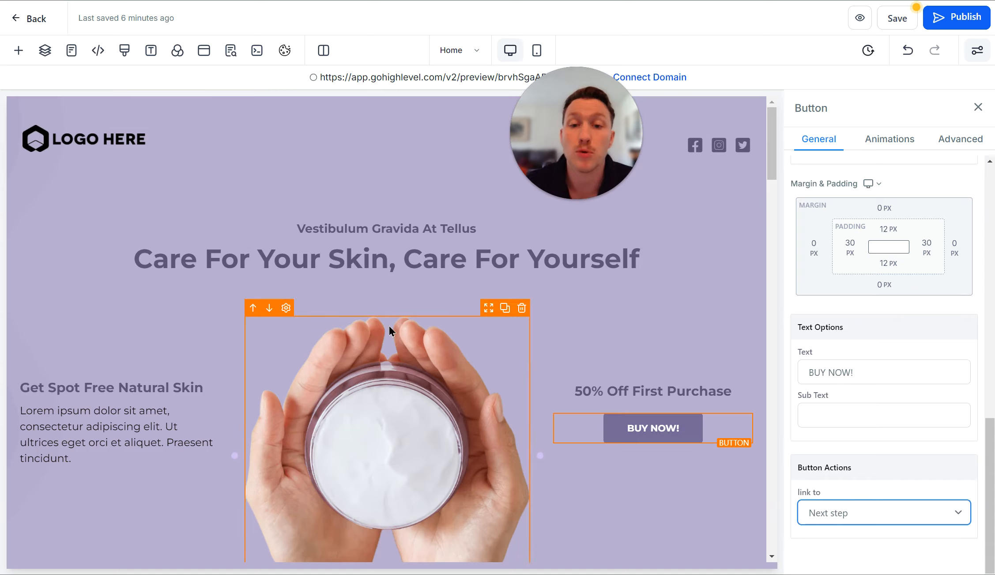
Return to the Home page editor and review the numbered image features, hero section, client testimonials and footer
scroll(391, 331, down, 10)
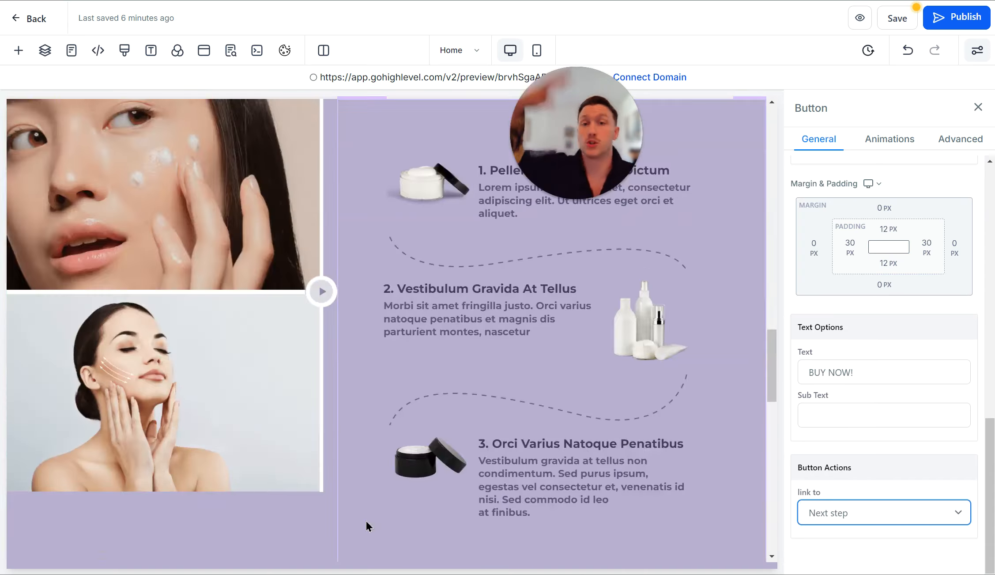
scroll(366, 520, down, 4)
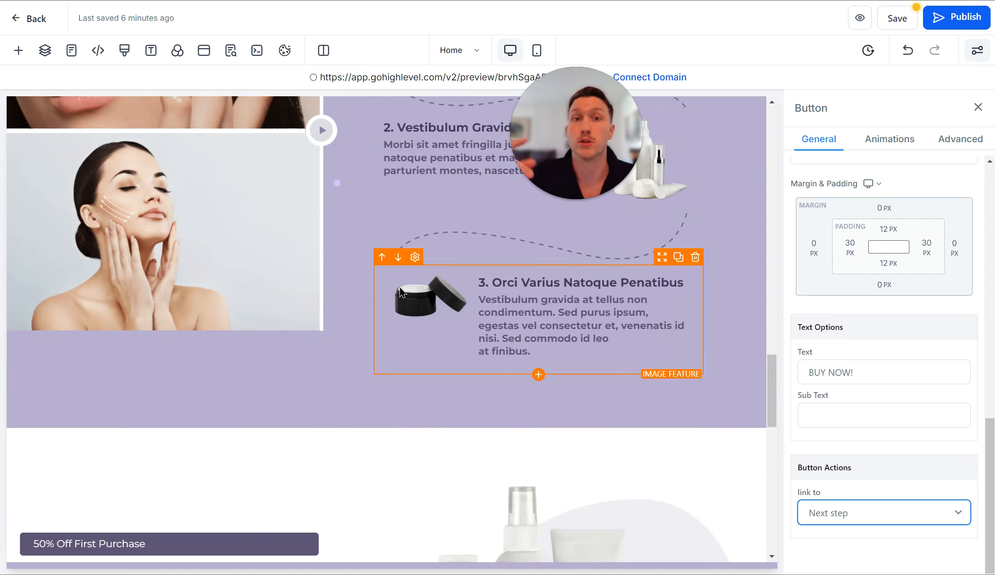
scroll(415, 309, up, 10)
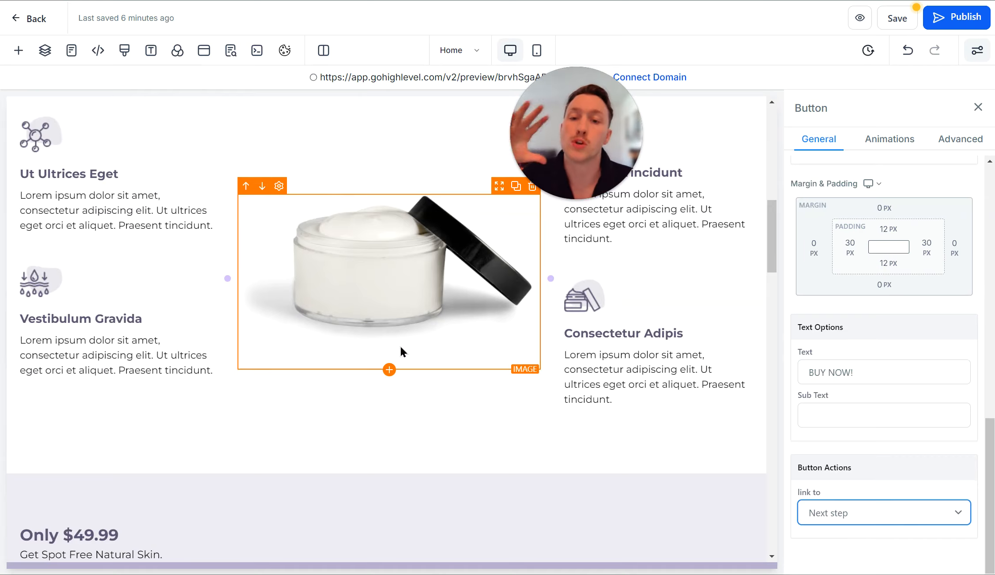
scroll(399, 345, down, 6)
scroll(467, 347, up, 8)
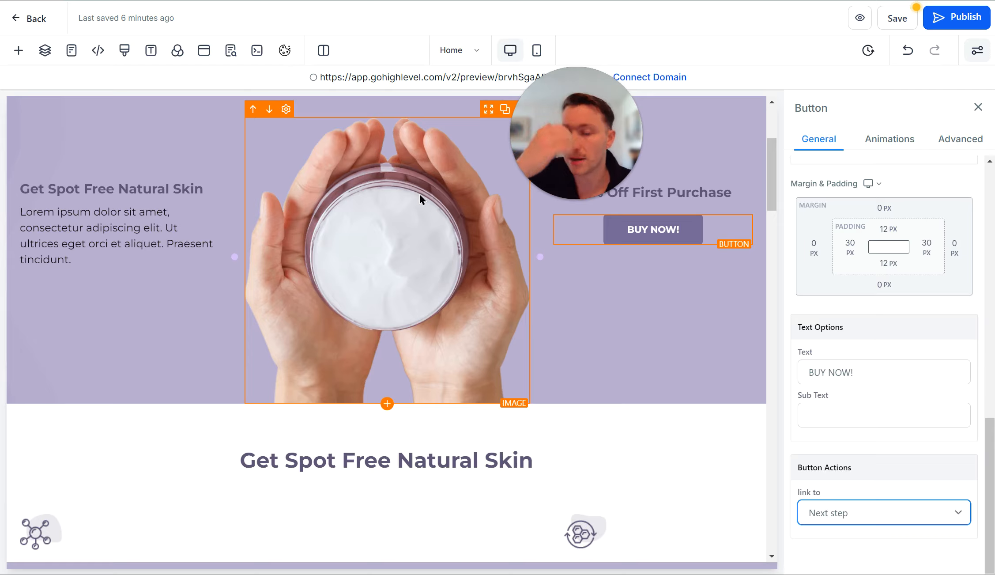
scroll(470, 374, down, 10)
scroll(470, 375, down, 10)
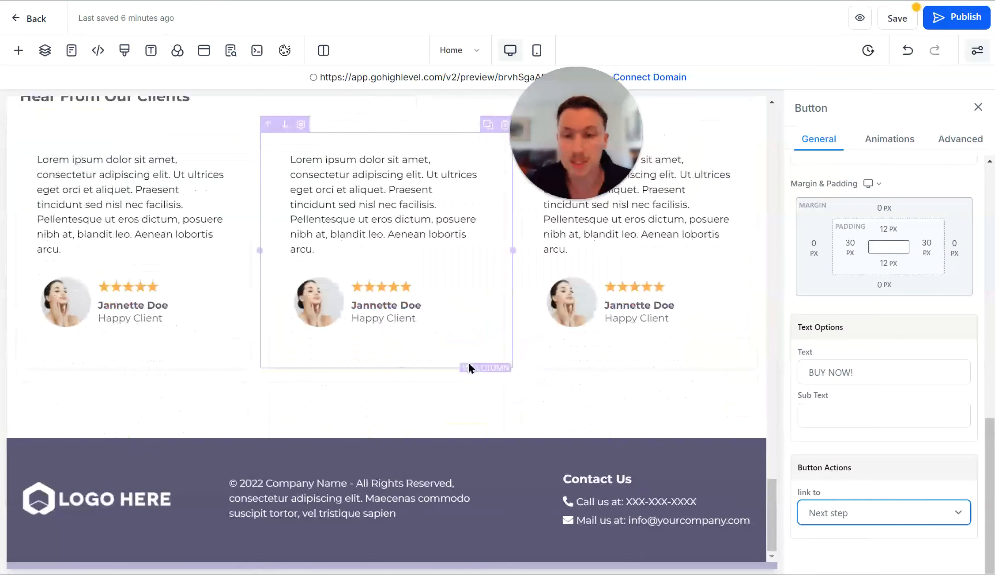
scroll(468, 362, up, 2)
scroll(466, 357, down, 2)
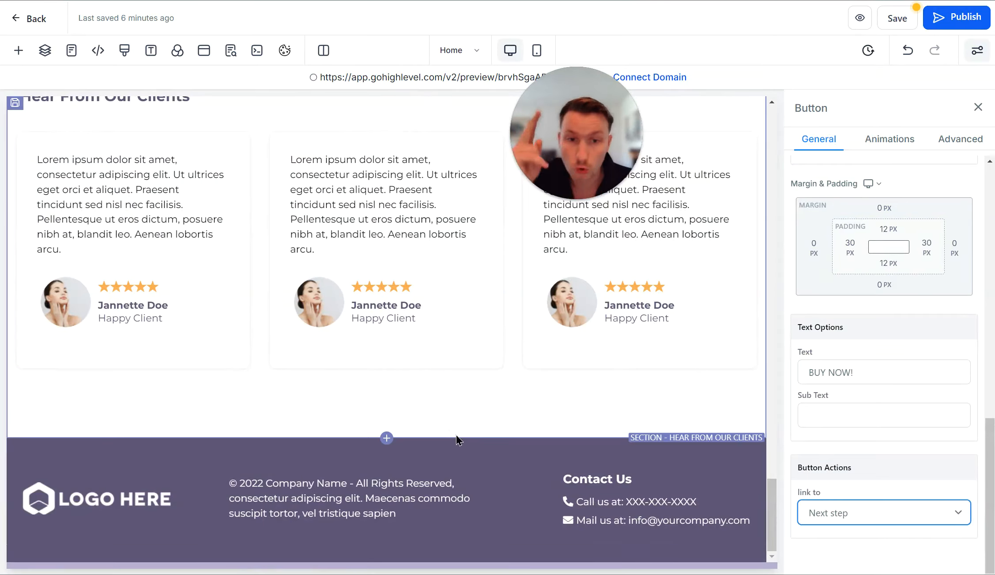
Examine the full Home page flow between the hero headline, the "Only $49.99" offer and the footer
scroll(456, 435, up, 20)
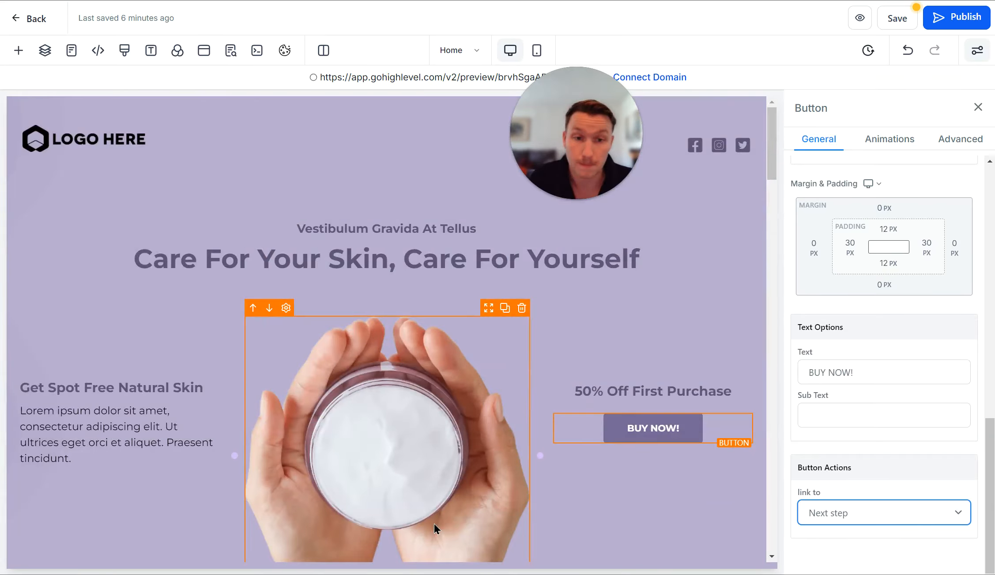
scroll(433, 522, down, 20)
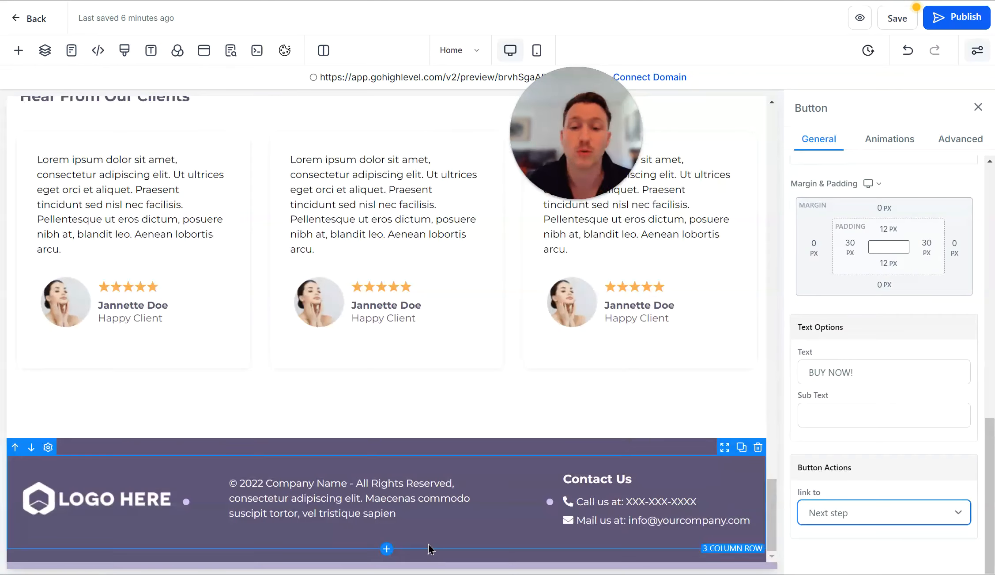
scroll(428, 547, up, 10)
scroll(500, 453, down, 6)
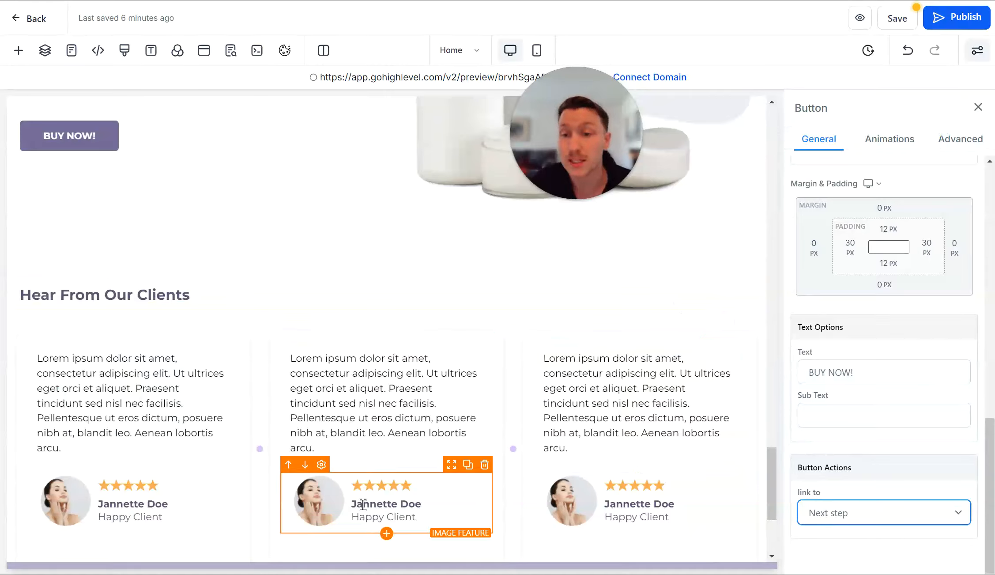
scroll(361, 508, up, 15)
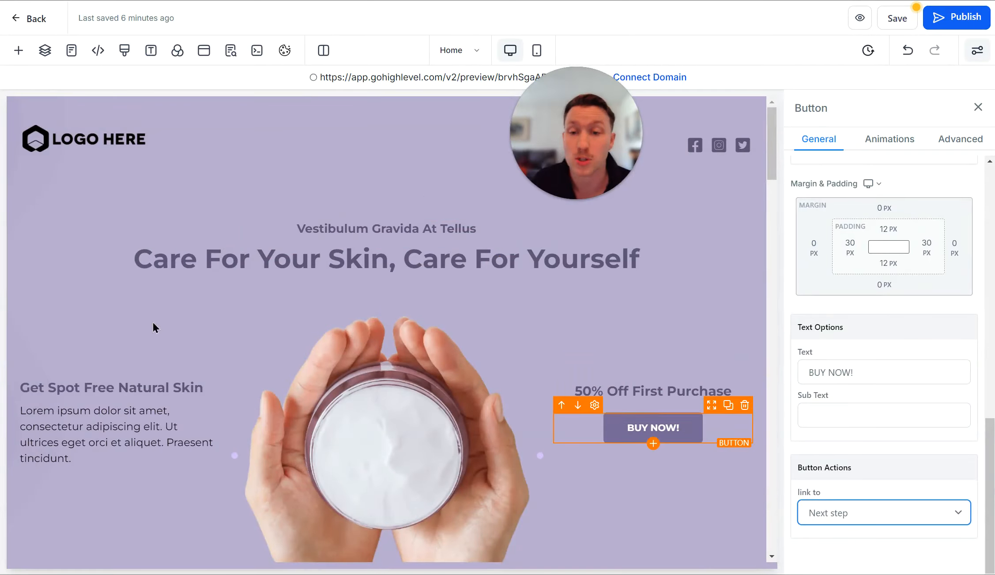
scroll(252, 459, down, 10)
scroll(276, 481, down, 10)
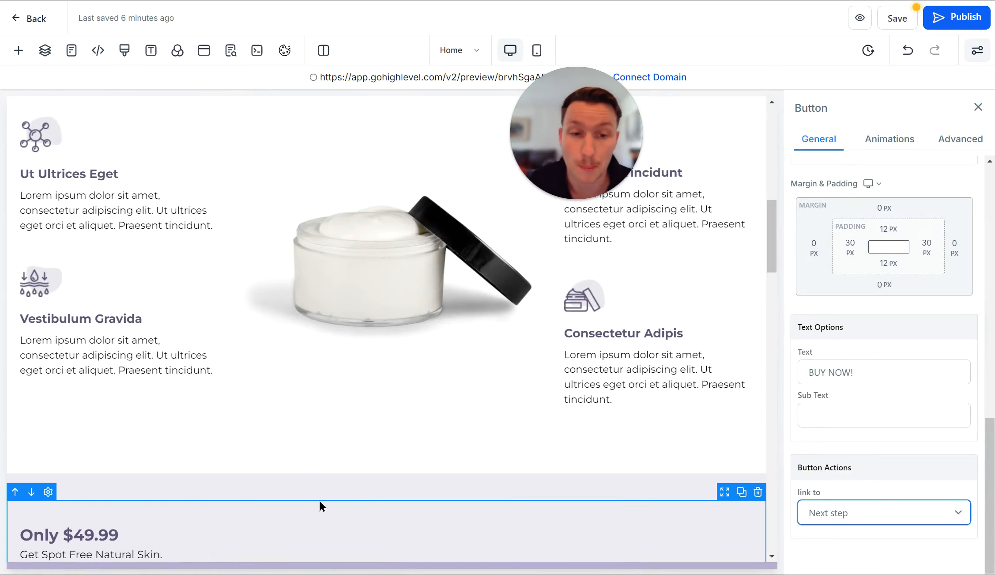
scroll(388, 410, up, 20)
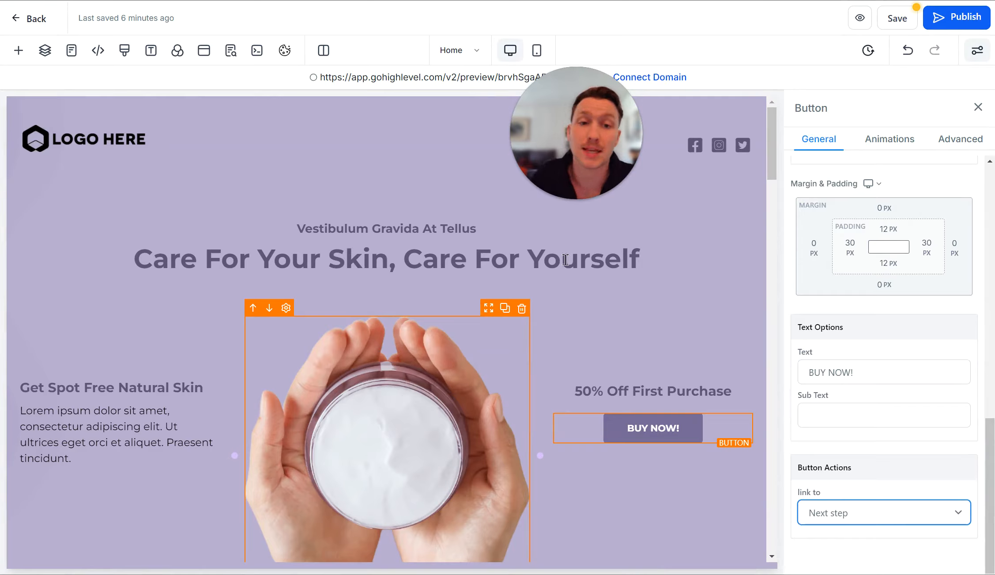
Switch the Home page to the mobile layout and review it from the logo down to the numbered features
drag(585, 160, 622, 168)
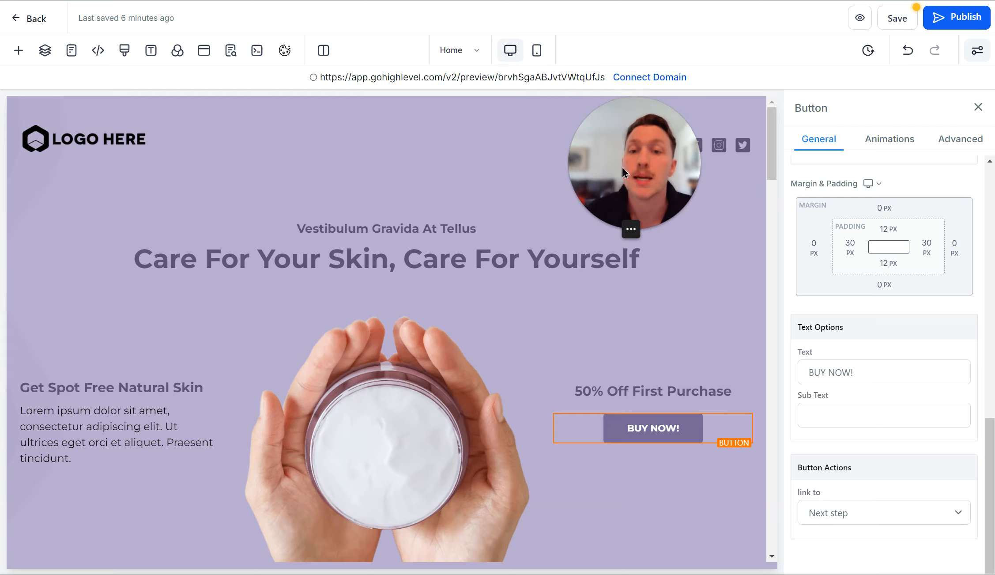
click(536, 49)
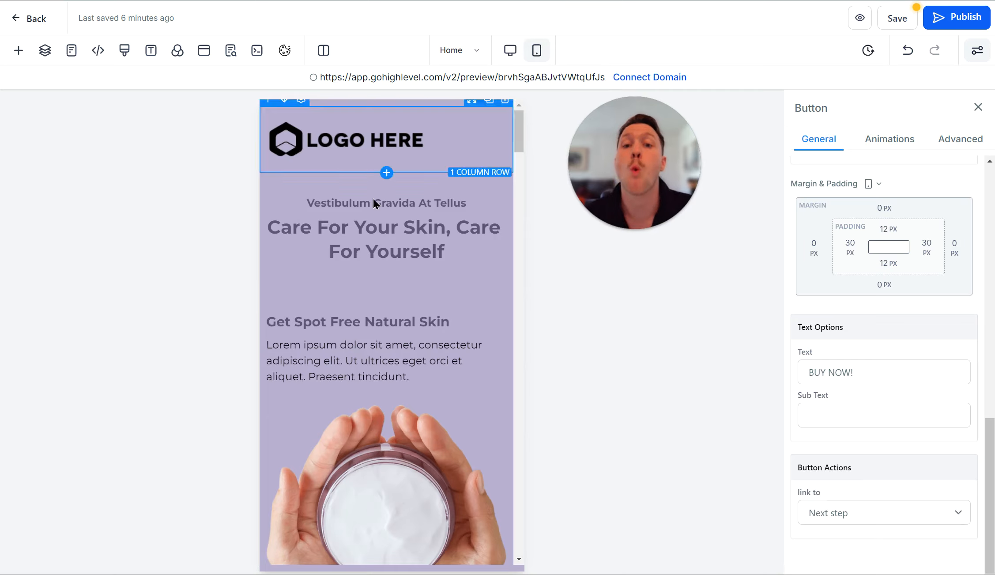
scroll(510, 194, down, 1)
scroll(510, 192, down, 15)
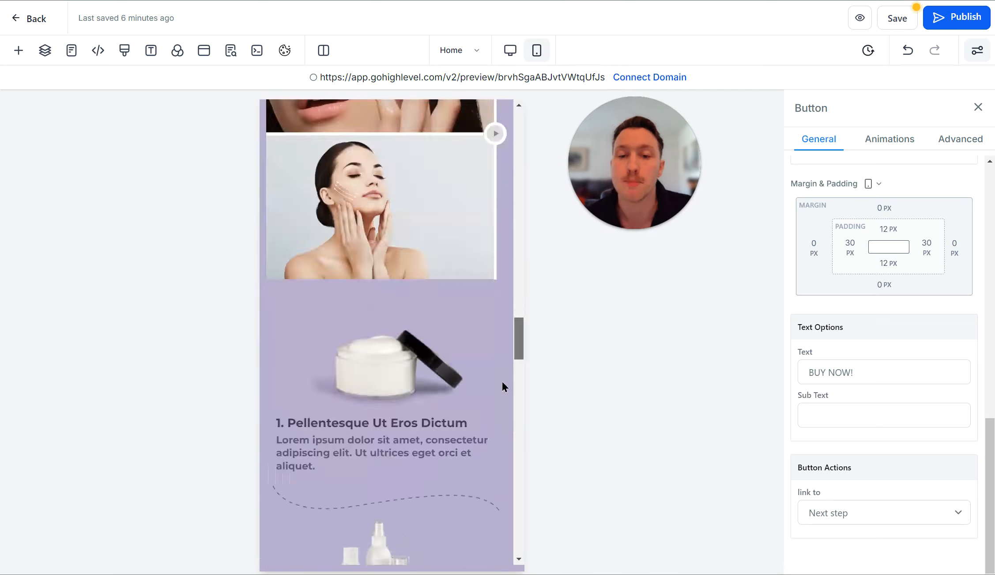
scroll(503, 335, up, 20)
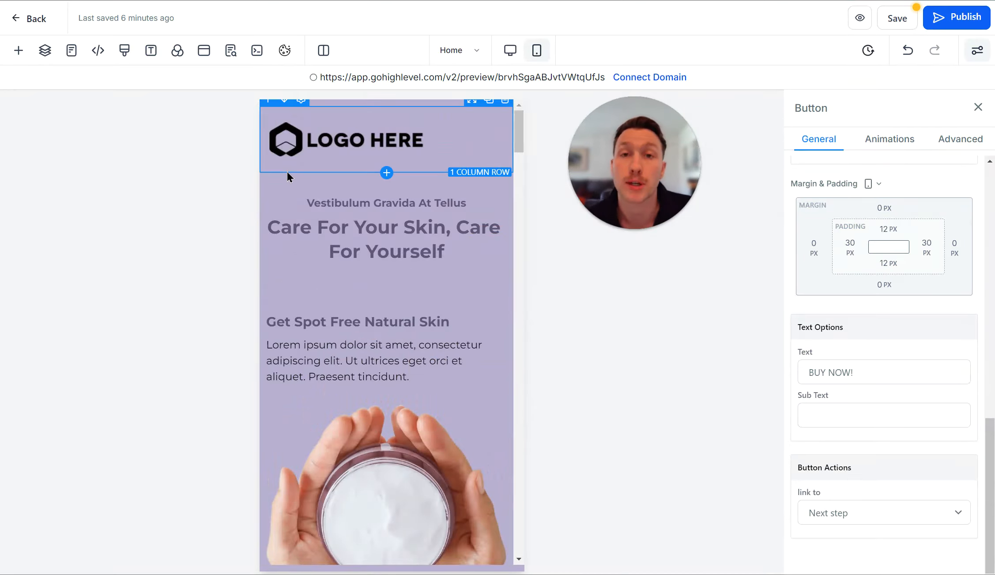
mouse_move(521, 135)
mouse_down()
mouse_move(523, 247)
mouse_move(511, 128)
mouse_up()
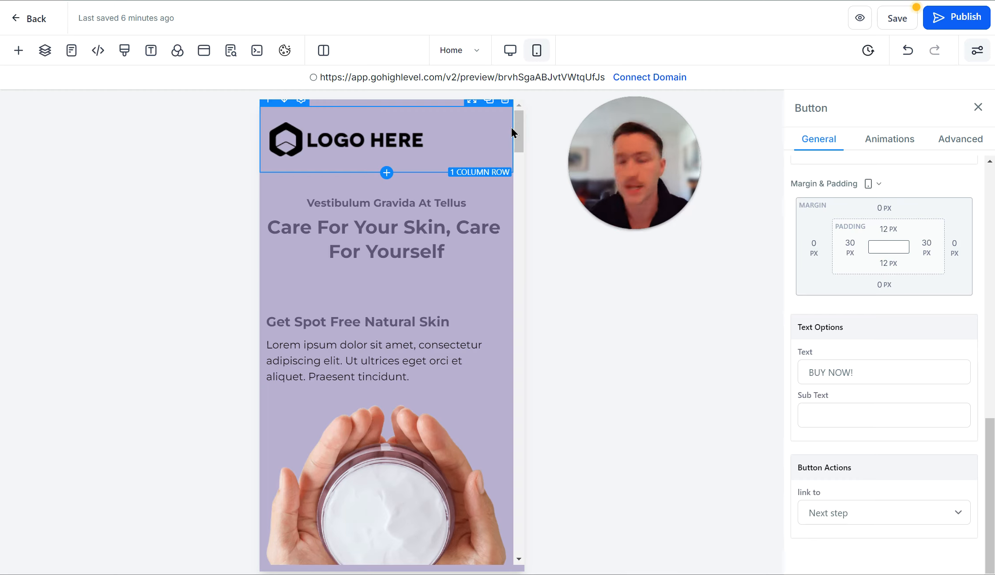
Review the mobile layout of the Home page between the logo, the BUY NOW! button and the "Get Spot Free Natural Skin" section
scroll(451, 341, down, 15)
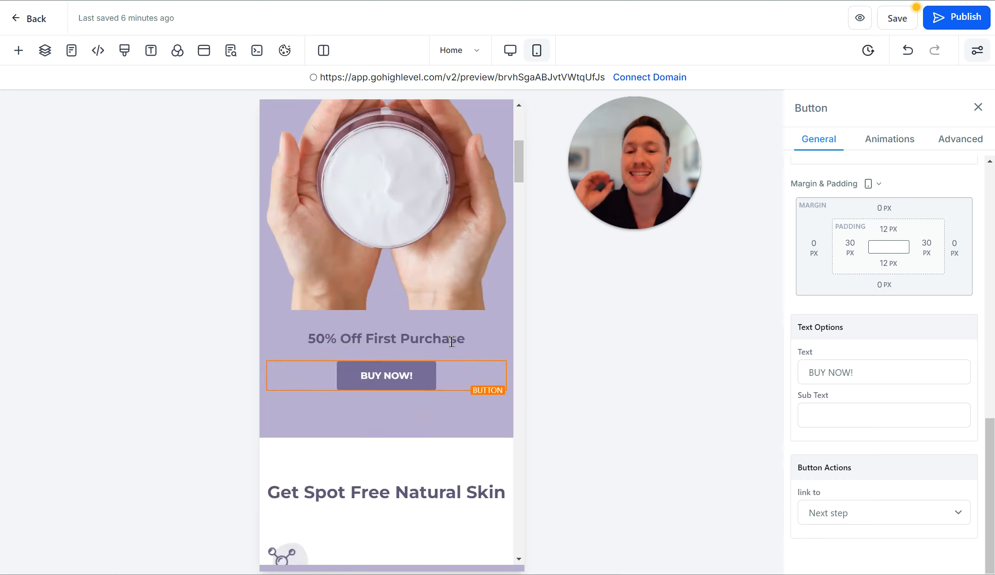
scroll(451, 341, up, 10)
scroll(451, 341, up, 8)
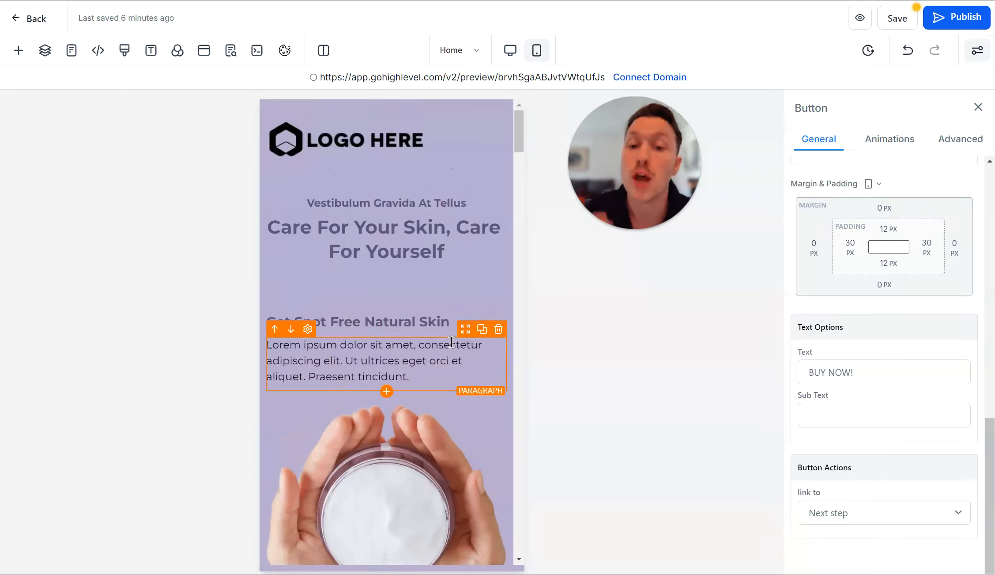
scroll(451, 341, down, 8)
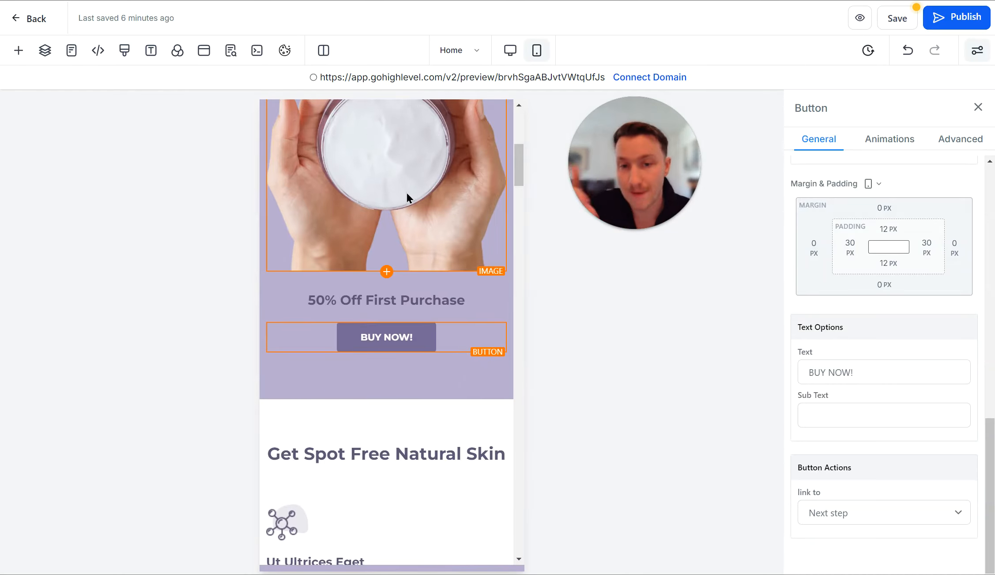
scroll(406, 193, down, 6)
scroll(406, 193, up, 10)
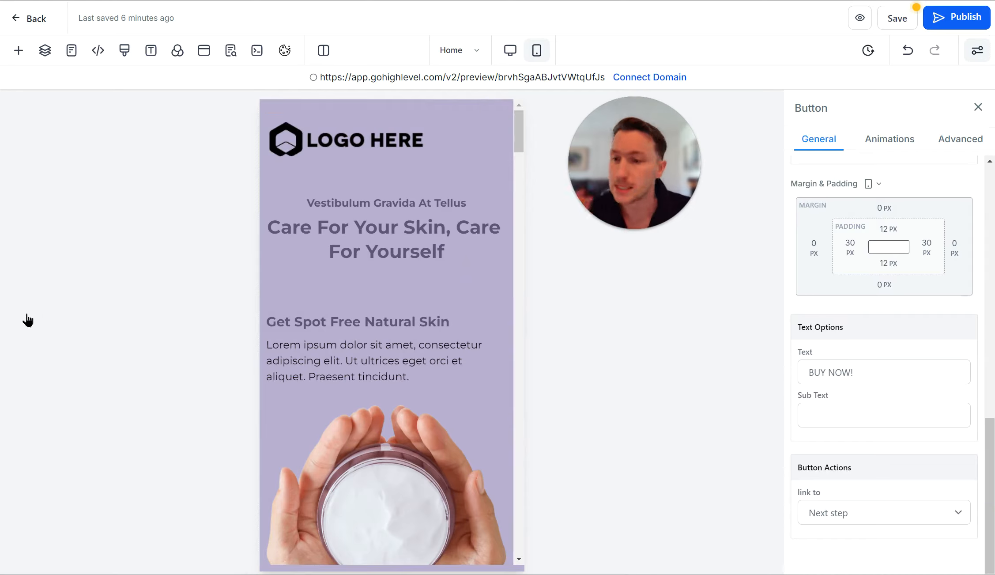
Inspect the Home page's header tracking code editor and close it without adding any code
click(98, 50)
drag(637, 177, 109, 214)
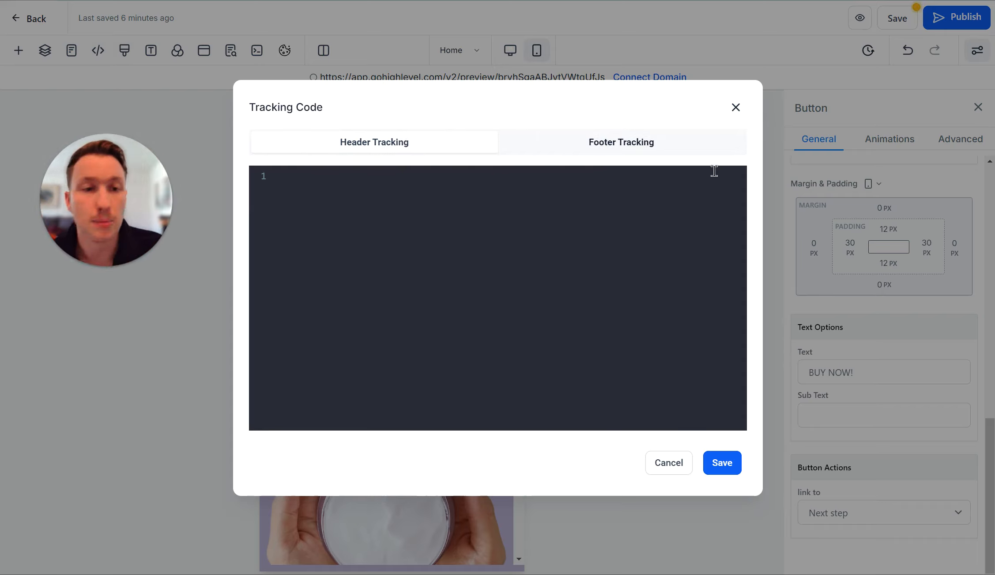
click(735, 108)
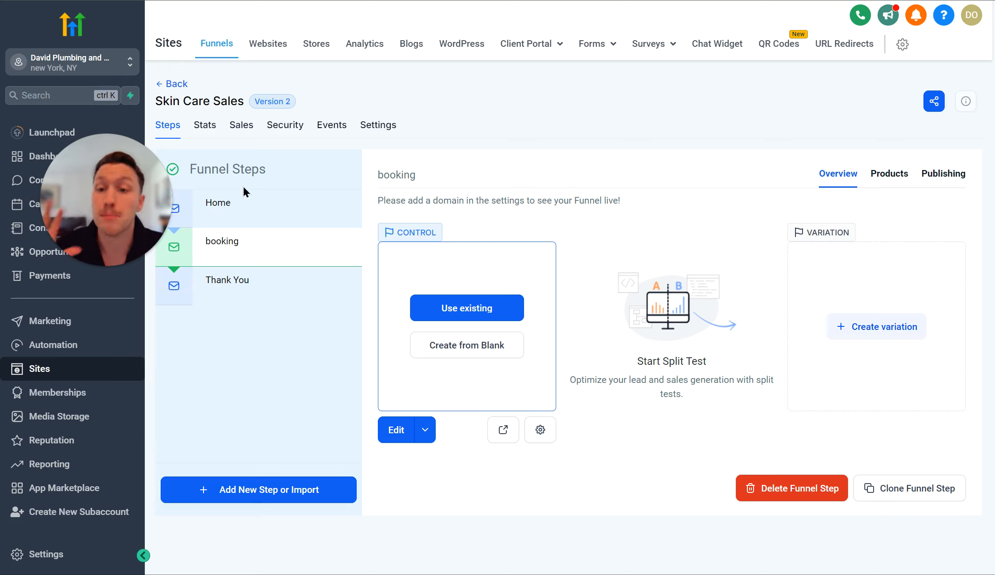
Look through the Home, booking and Thank You steps in the funnel overview, ending on the booking step
click(242, 220)
click(247, 258)
click(252, 274)
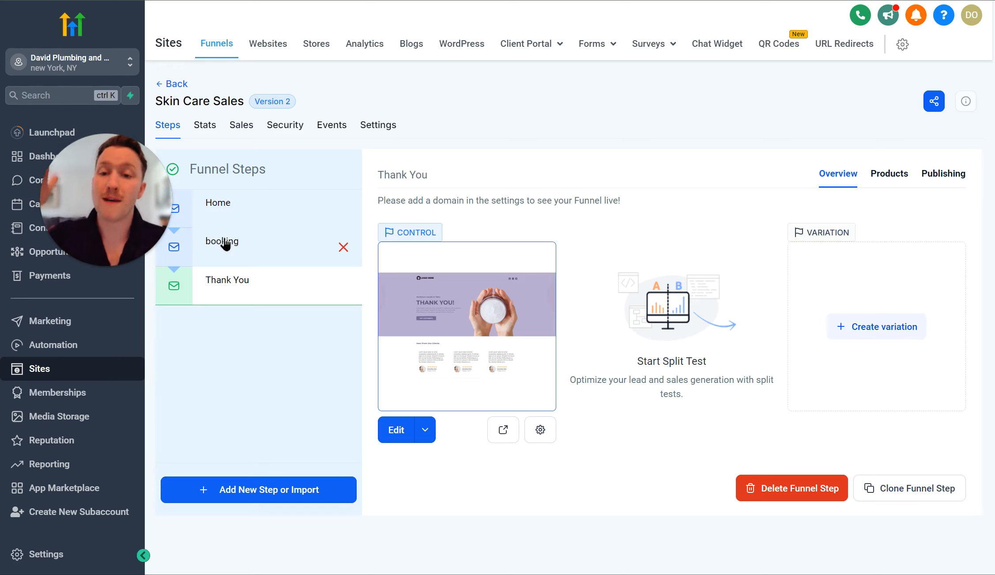
click(240, 204)
click(259, 276)
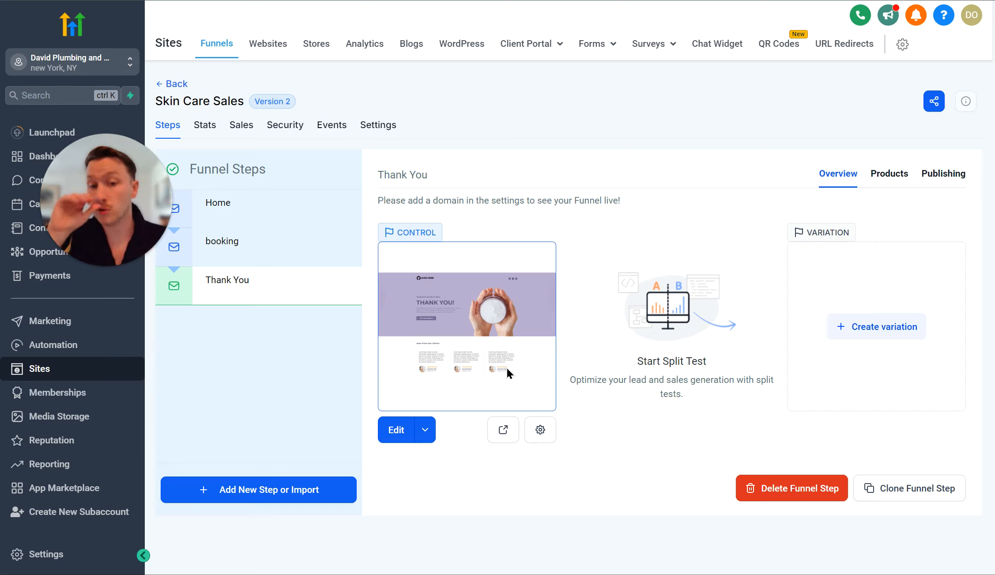
click(252, 250)
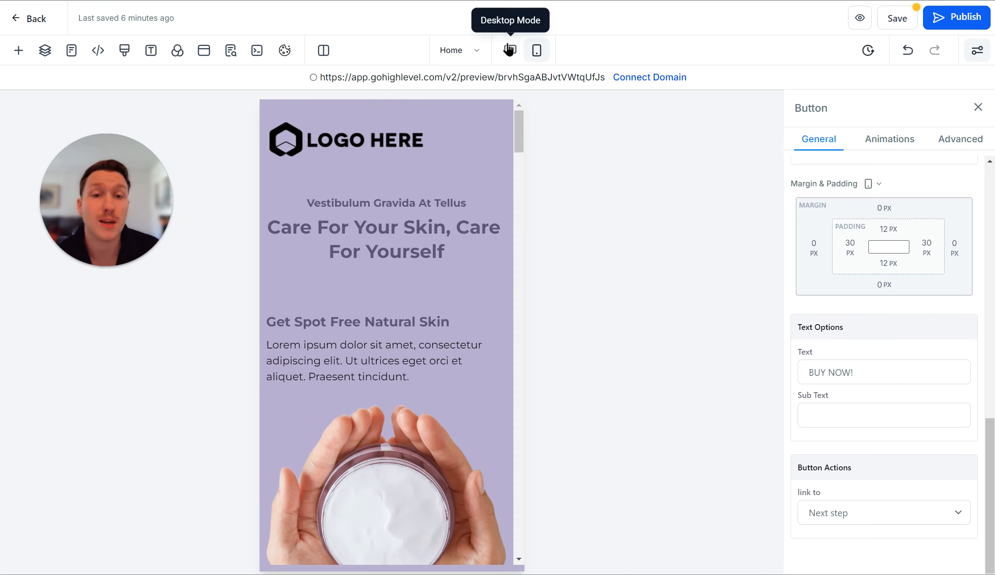
Switch the Home page editor back to the desktop layout and review the hero section with its BUY NOW! button
click(504, 53)
scroll(506, 425, down, 4)
scroll(506, 431, up, 4)
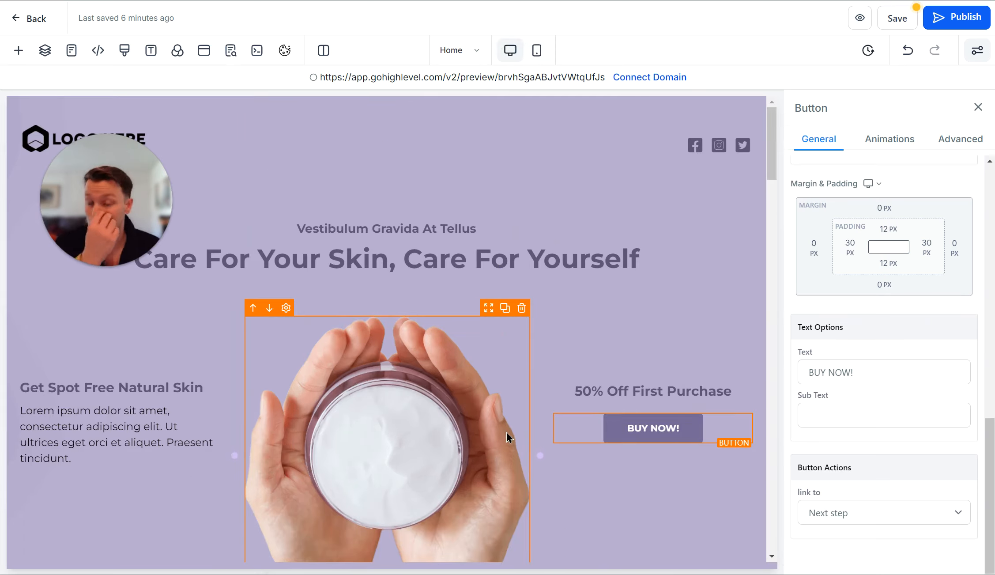
drag(119, 193, 212, 159)
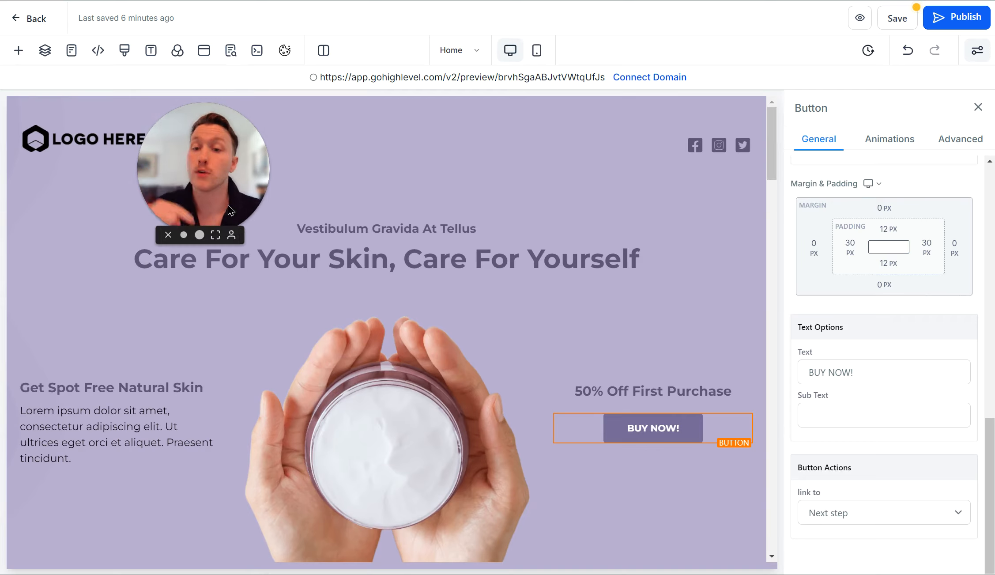
scroll(425, 223, down, 4)
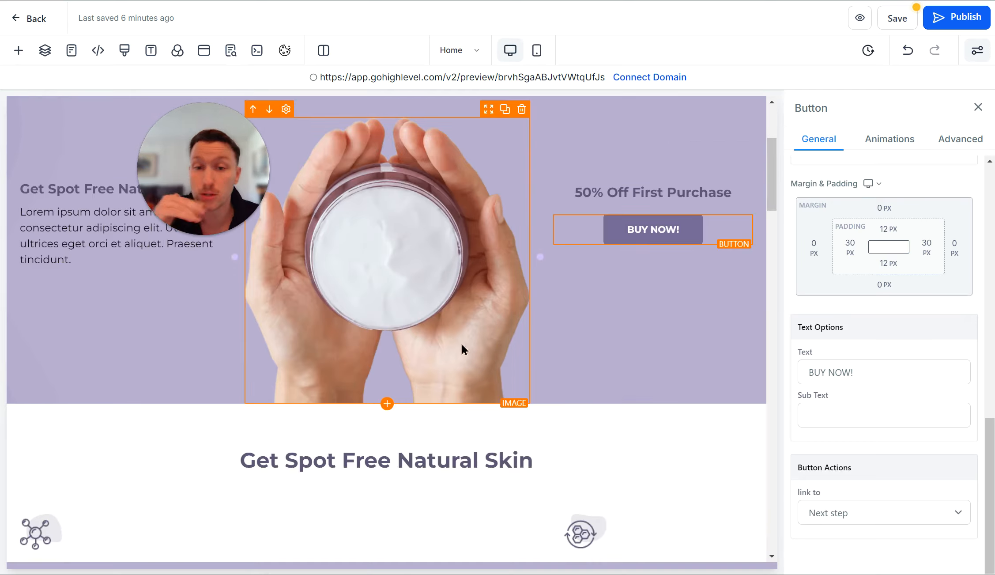
scroll(477, 360, up, 4)
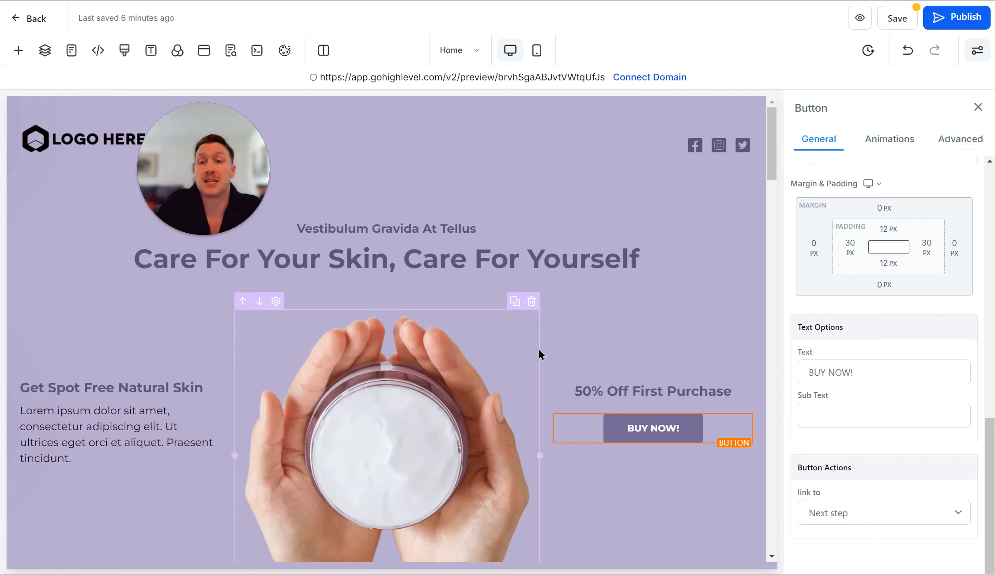
Examine the desktop Home page from the hero headline through the "Only $49.99" offer to the client testimonials and footer
scroll(407, 298, down, 10)
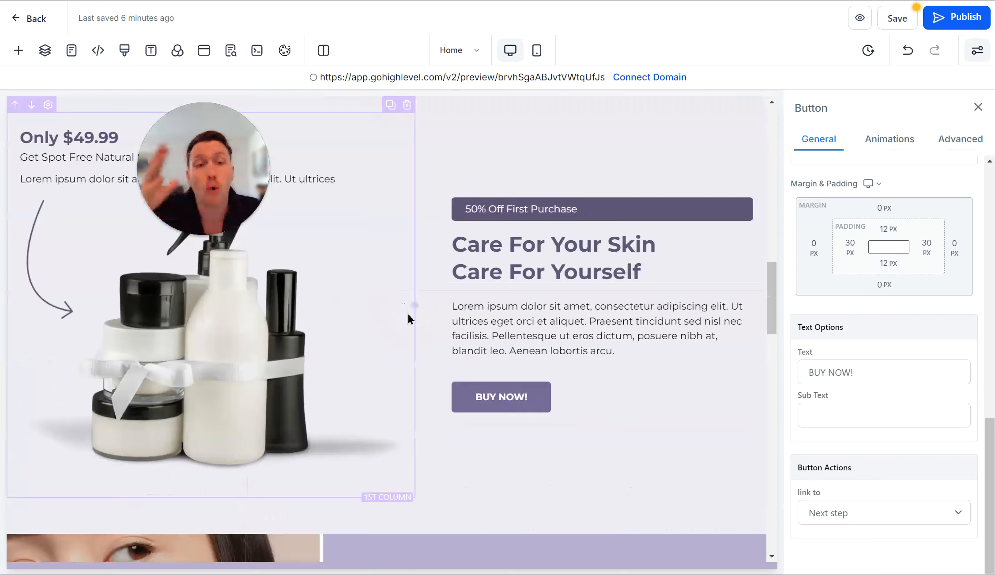
scroll(398, 340, down, 3)
scroll(401, 358, up, 13)
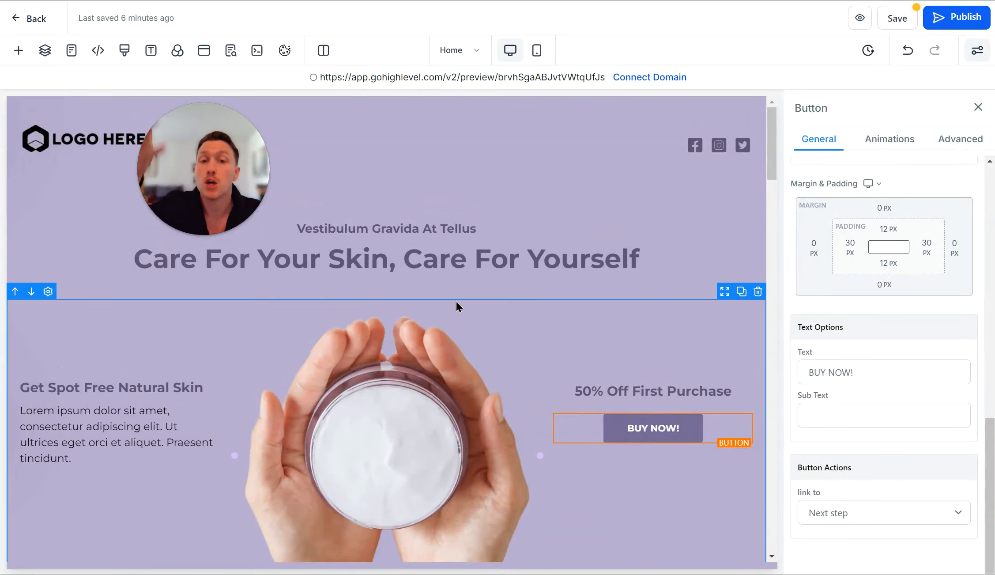
scroll(456, 307, down, 5)
scroll(453, 311, down, 5)
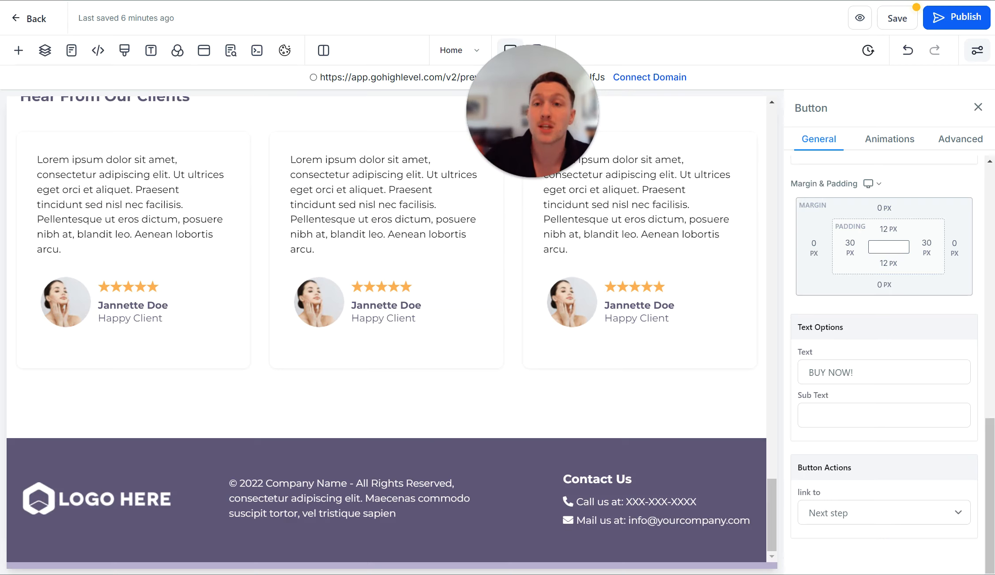
scroll(324, 190, up, 15)
scroll(326, 218, down, 10)
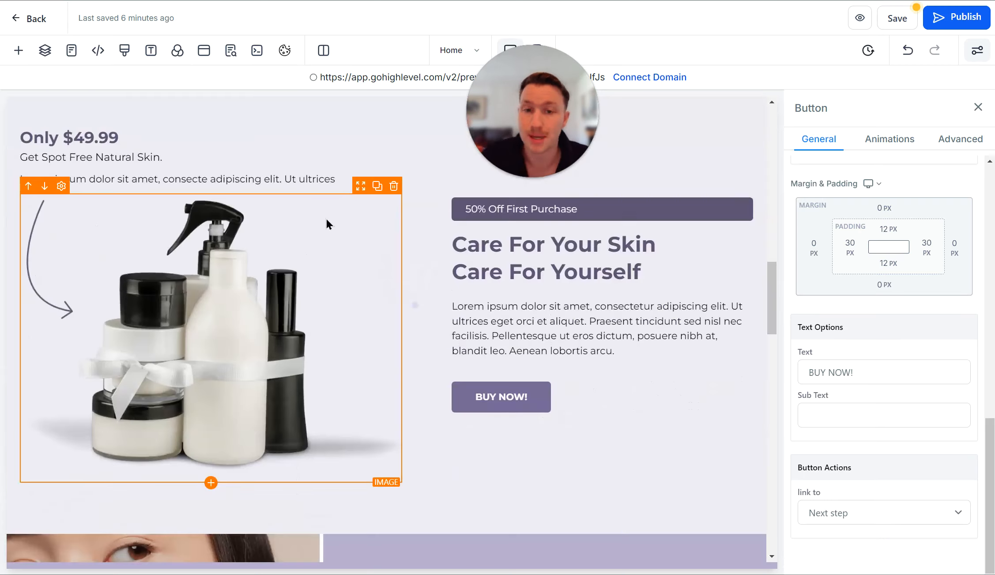
scroll(332, 265, down, 5)
scroll(351, 389, up, 15)
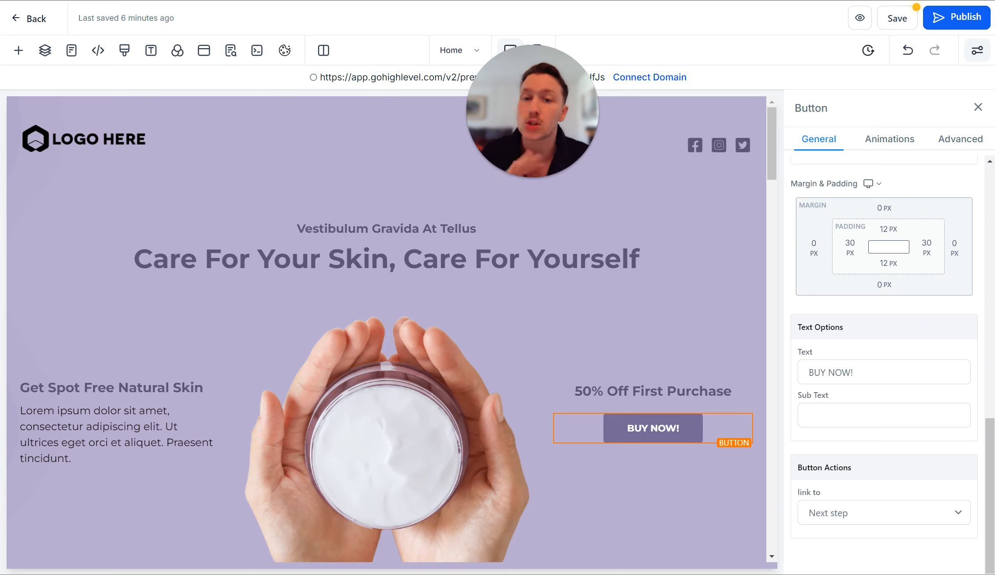
scroll(291, 324, down, 5)
scroll(298, 362, up, 5)
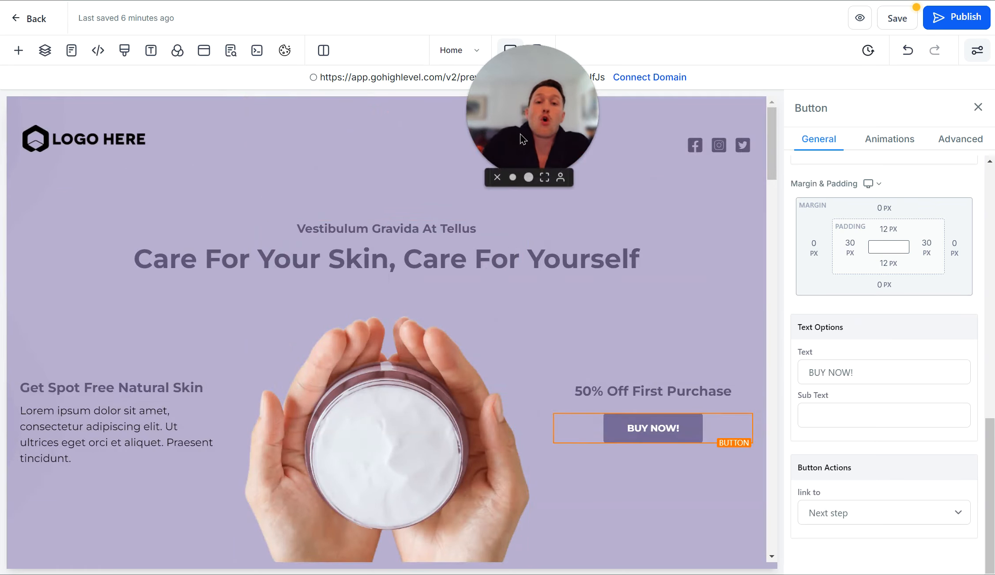
drag(523, 140, 278, 146)
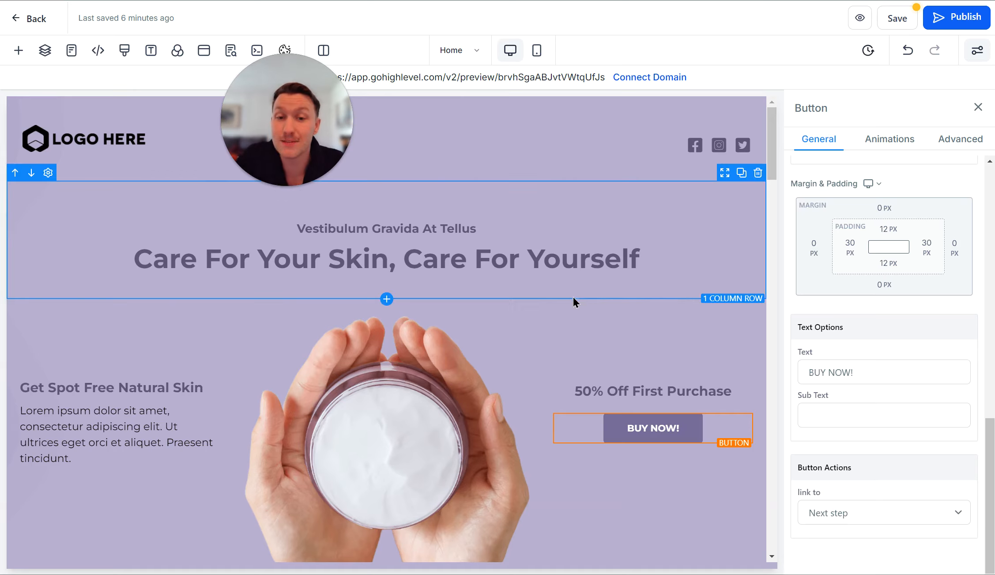
scroll(572, 309, down, 10)
scroll(572, 325, up, 10)
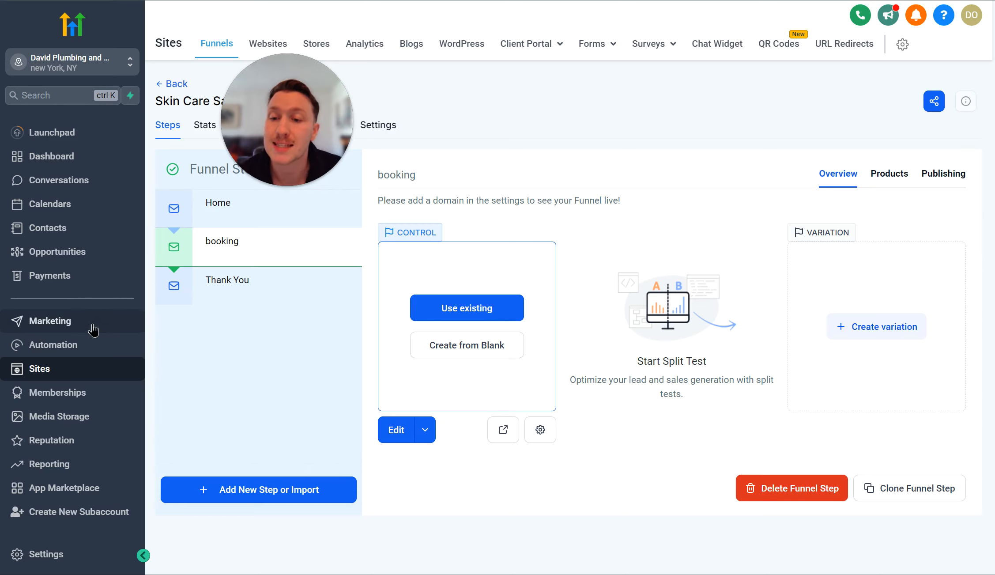
Leave the funnel's steps and open the list of all automation workflows
click(90, 345)
drag(303, 128, 302, 147)
mouse_move(313, 218)
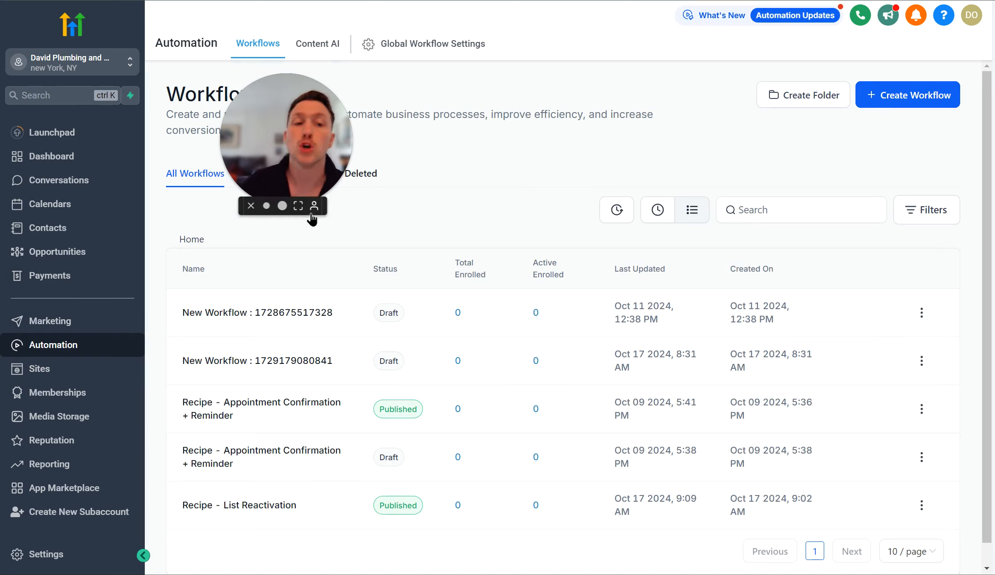